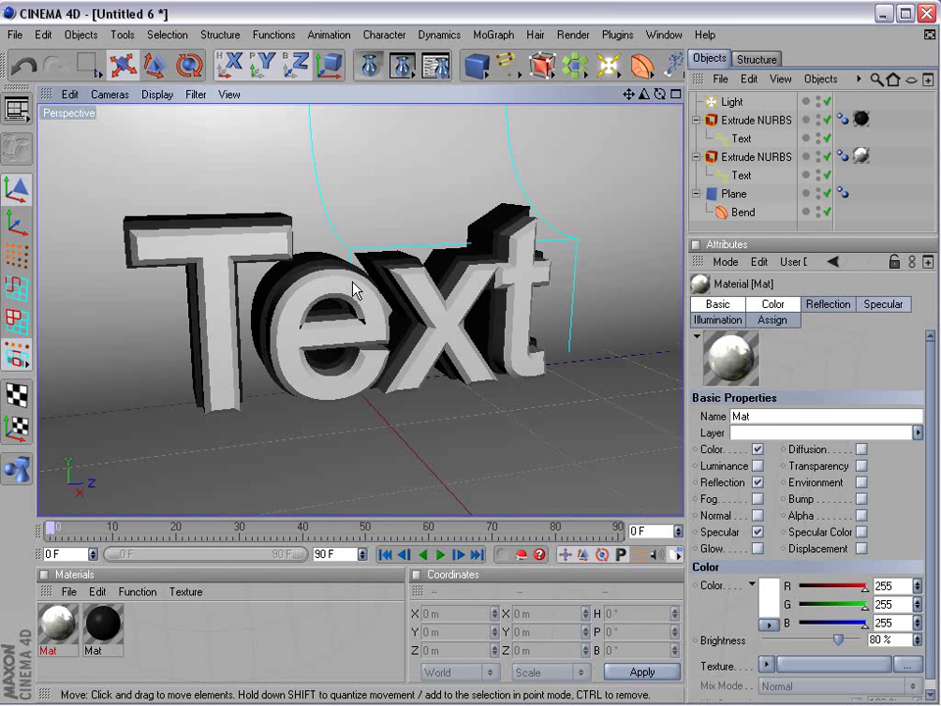
- Frame the extruded text scene at an angle in the perspective view, render it to the picture viewer and close the render
middle_click(355, 290)
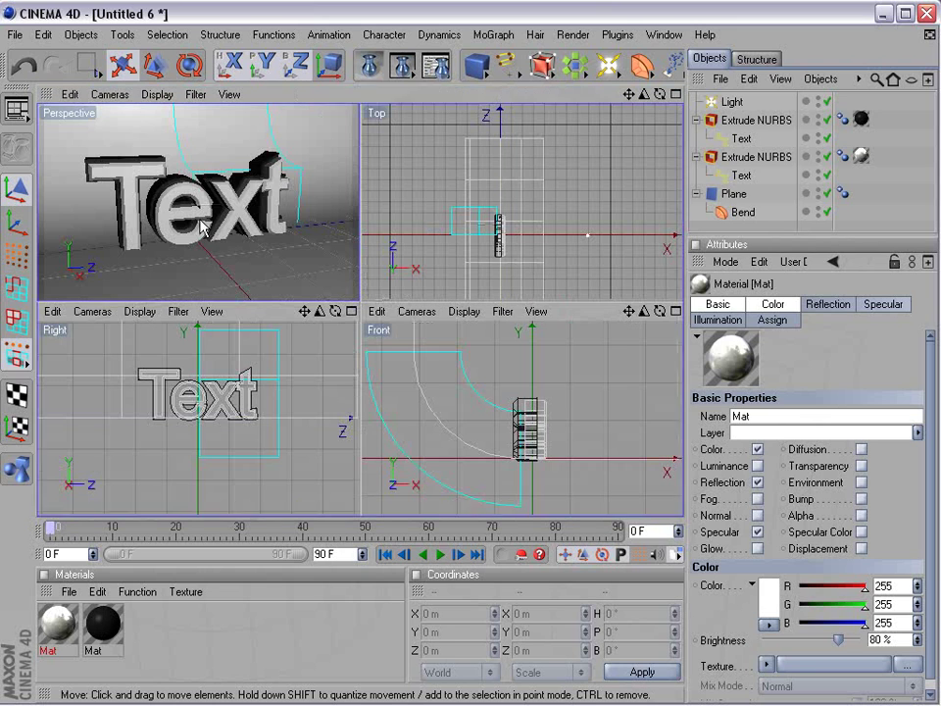
middle_click(202, 224)
middle_click(200, 228)
alt+drag(293, 247, 240, 247)
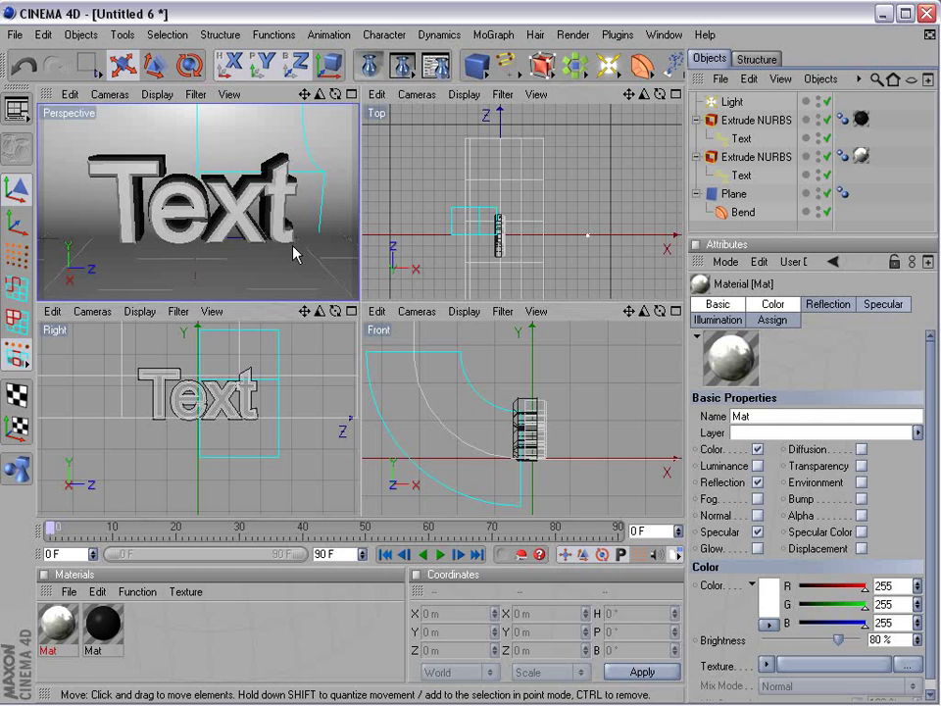
alt+drag(294, 253, 229, 226)
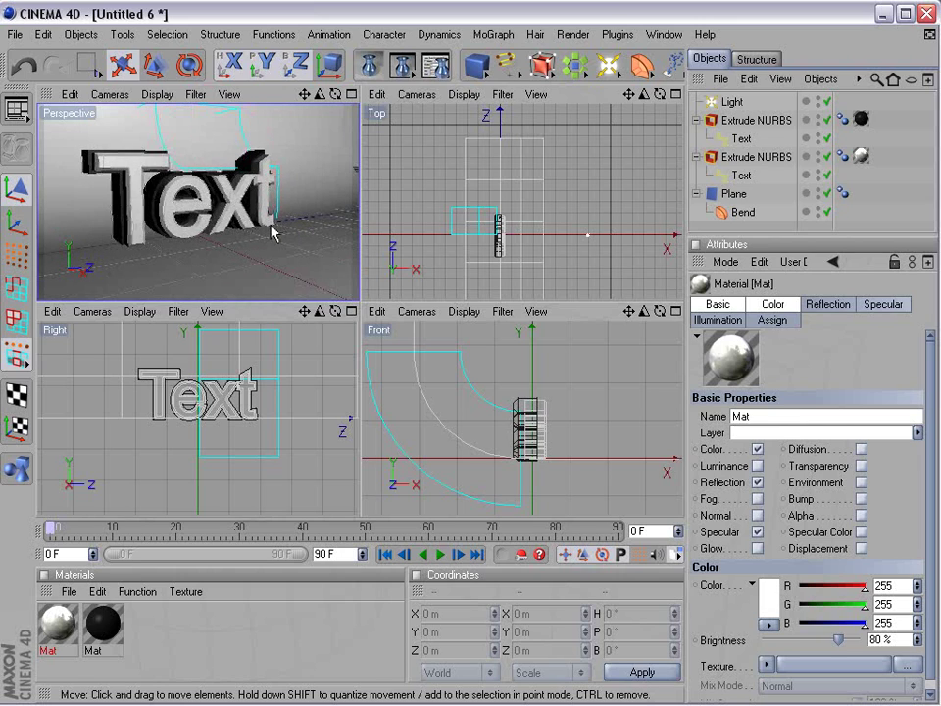
alt+drag(271, 232, 263, 149)
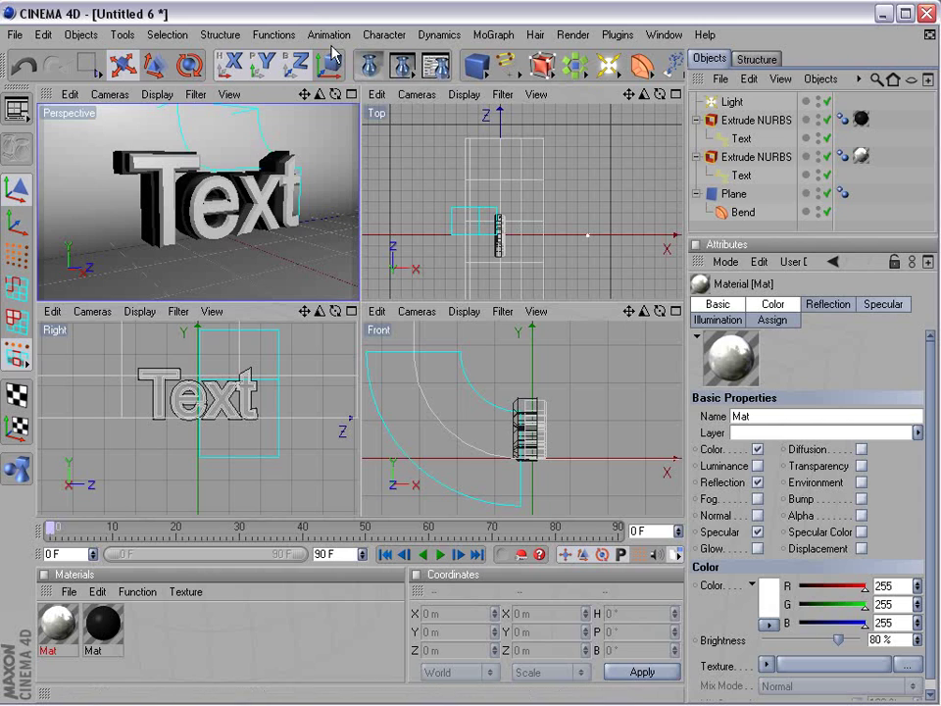
click(402, 66)
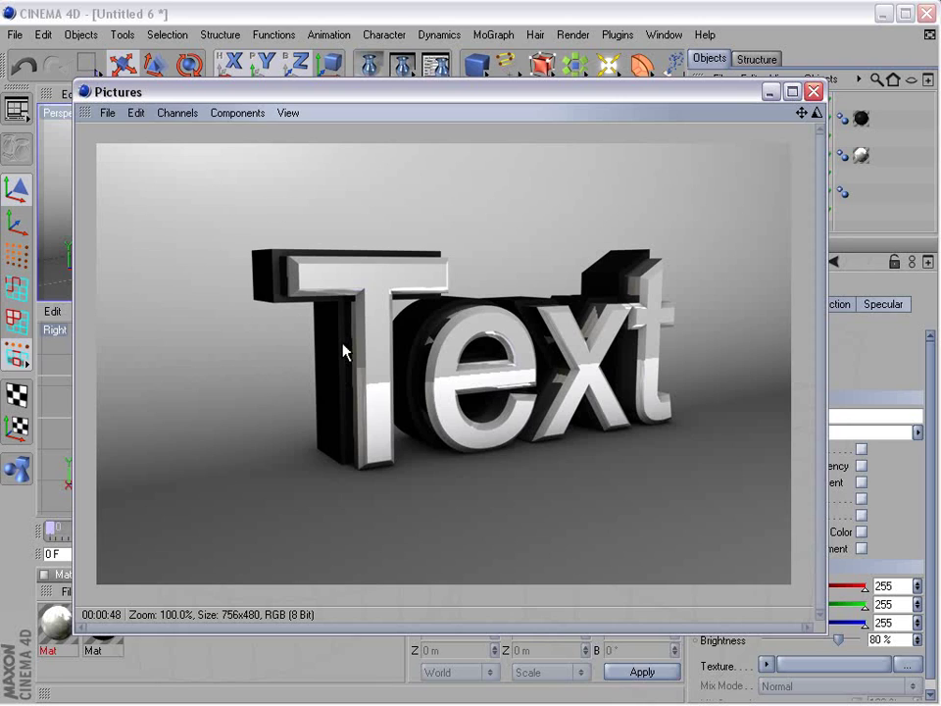
click(814, 92)
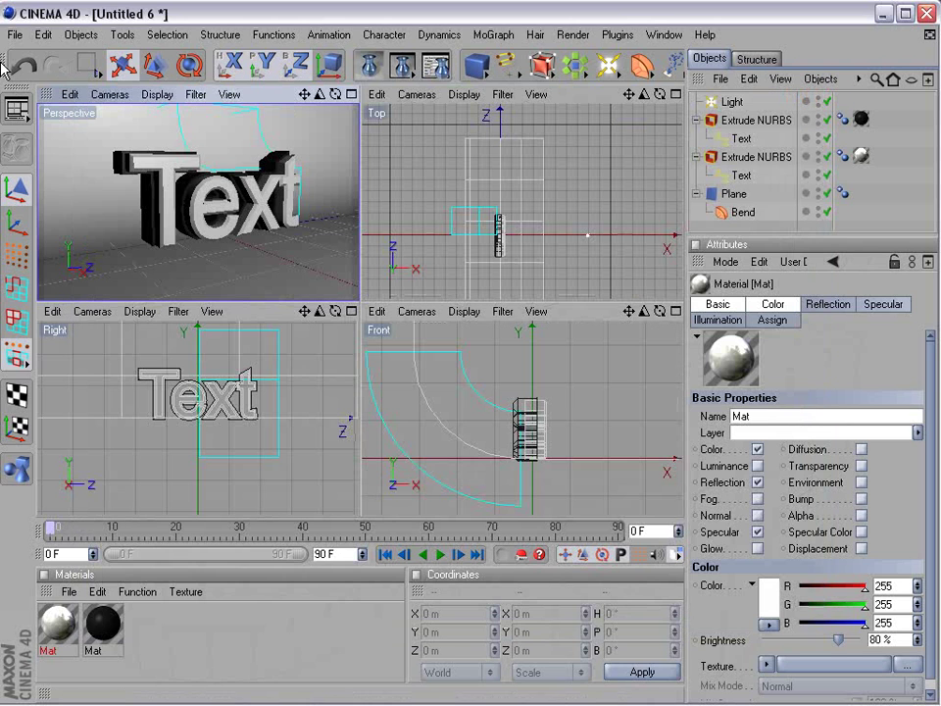
- Examine the curved backdrop plane around the extruded text from a wider view and different angles
alt+middle_drag(486, 368, 487, 401)
alt+right_drag(486, 402, 460, 401)
alt+middle_drag(202, 204, 204, 223)
alt+right_drag(204, 224, 171, 224)
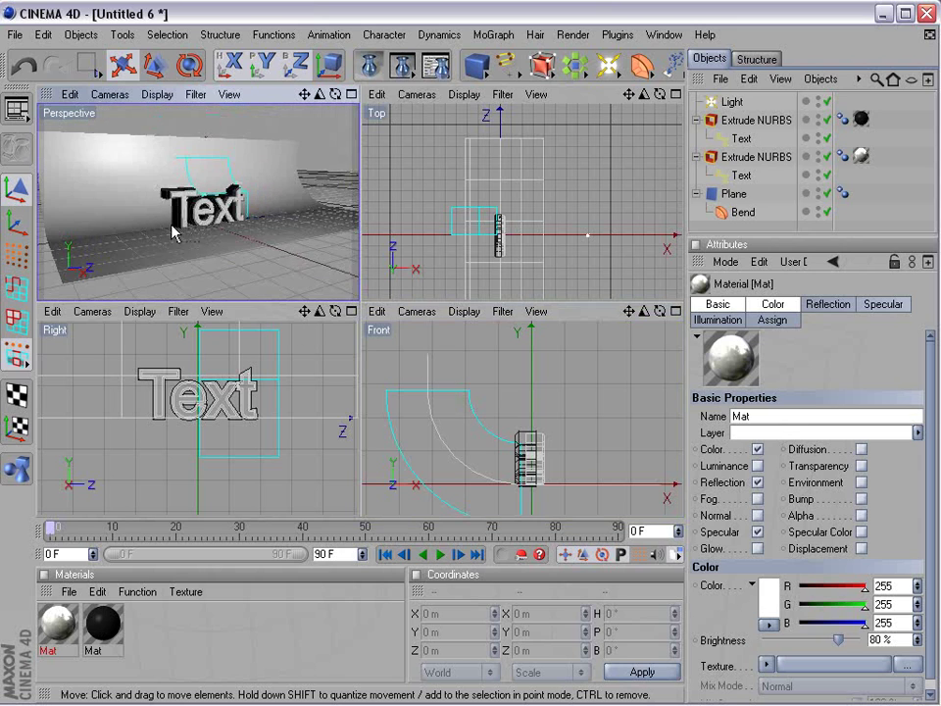
alt+drag(171, 224, 226, 224)
alt+drag(132, 236, 175, 231)
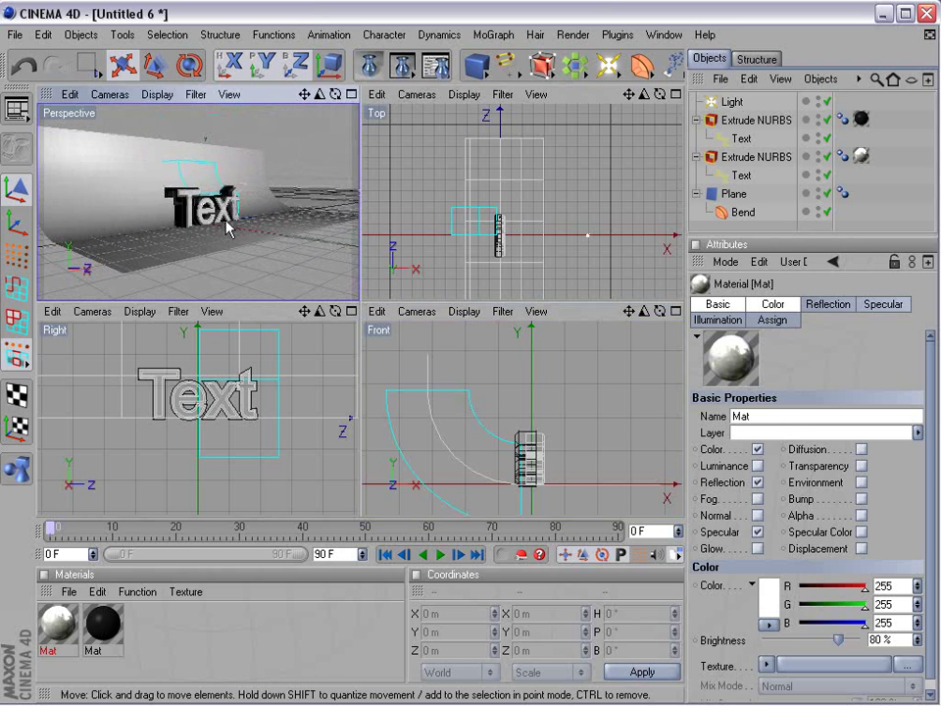
- Create a new empty scene and add a Plane primitive to it
click(16, 34)
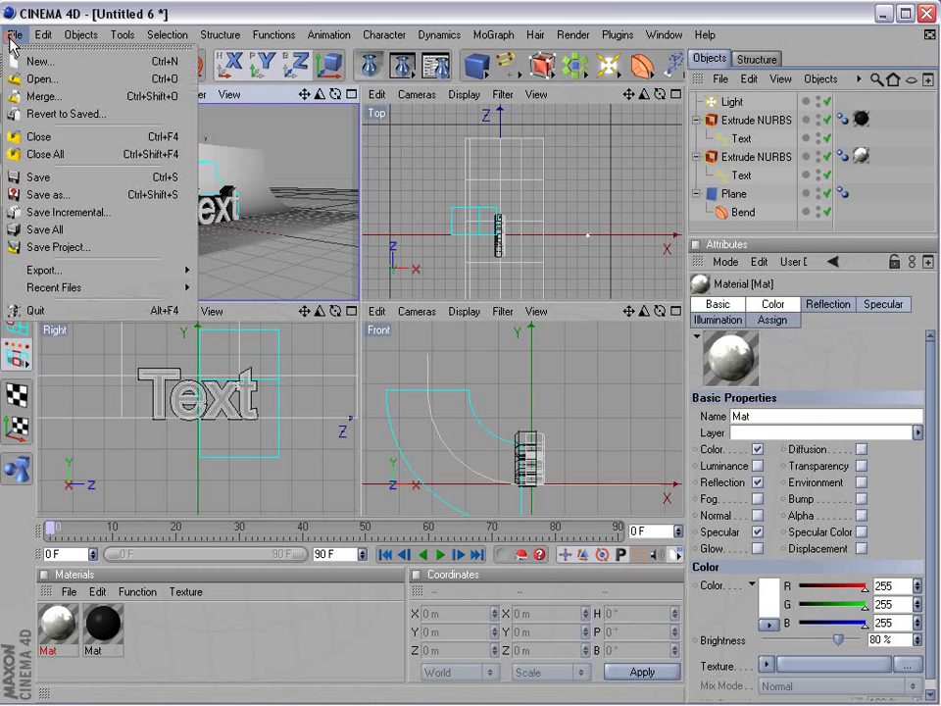
click(43, 63)
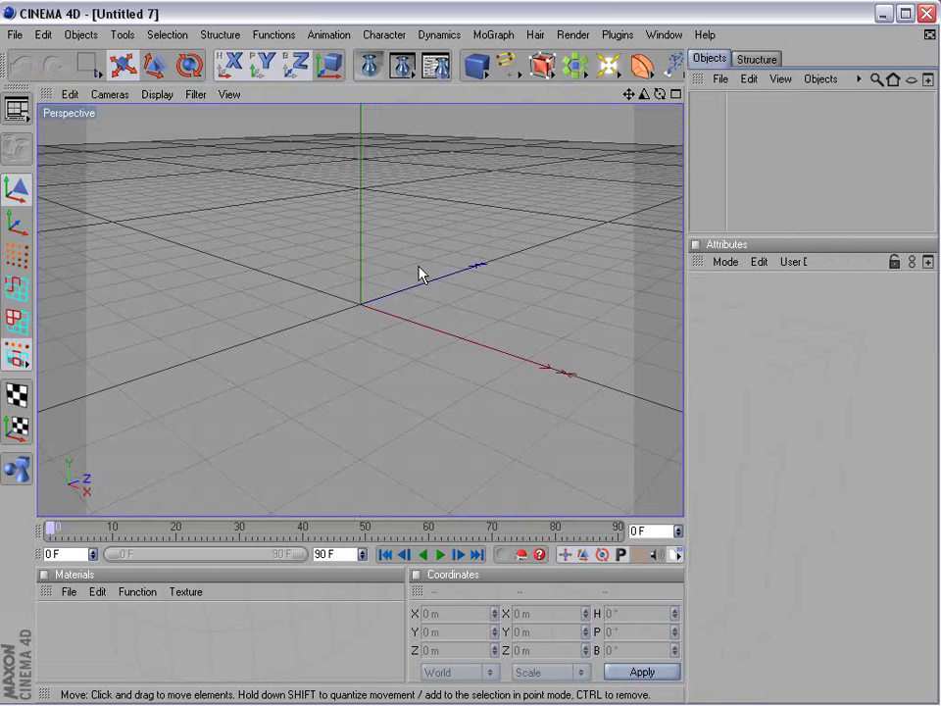
key(ctrl+n)
click(478, 67)
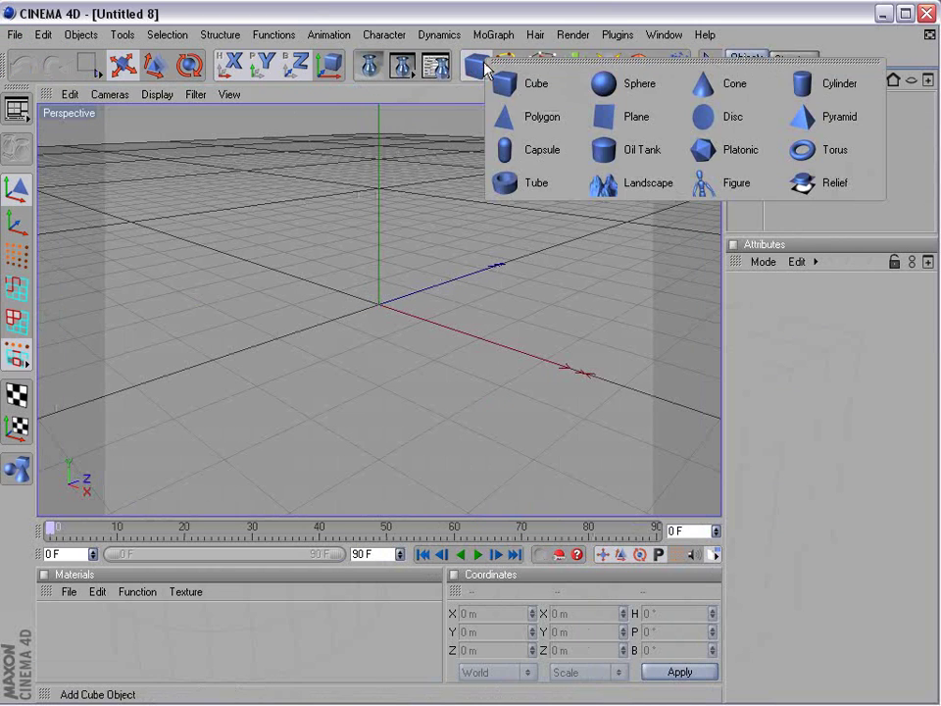
click(635, 116)
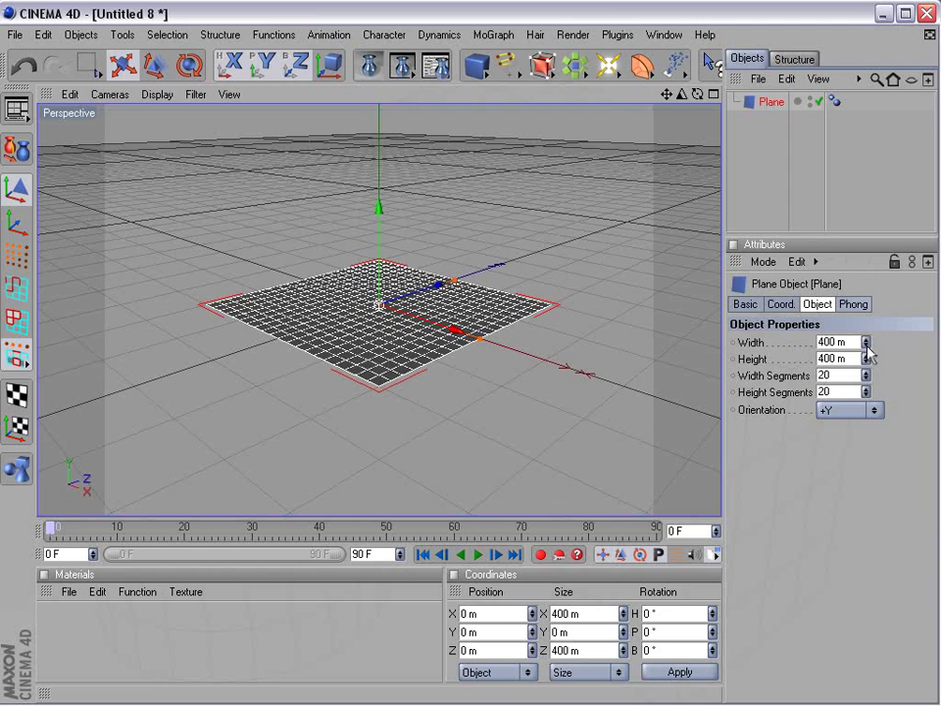
- Set the plane's width and height to 1000 m each
double_click(835, 342)
text(100)
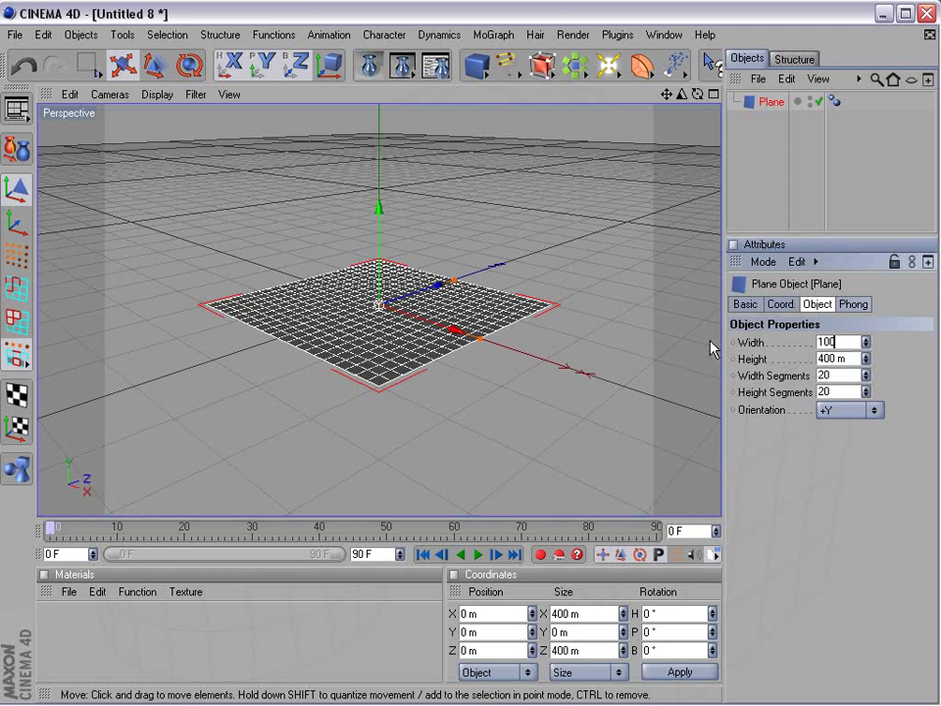
text(0)
key(Tab)
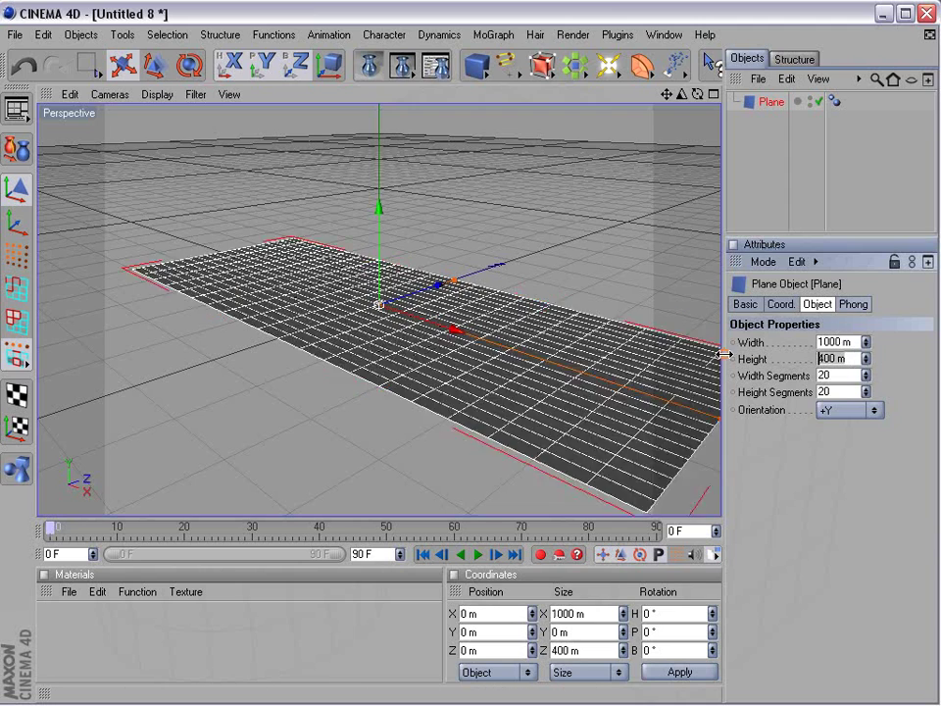
text(1000)
key(Return)
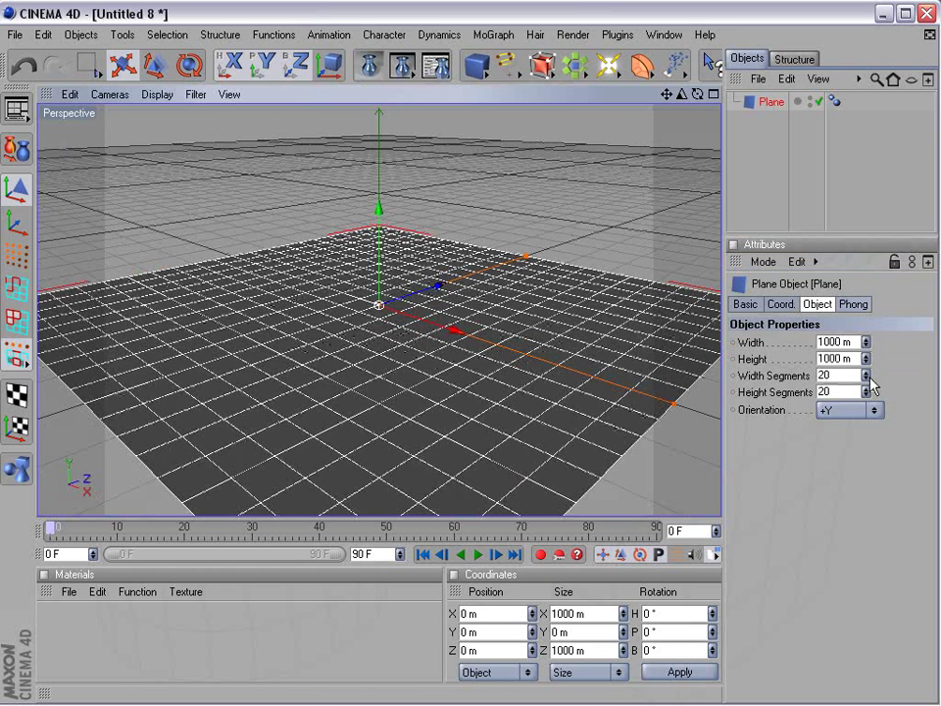
- Set the plane's width segments and height segments to 60 each
drag(841, 375, 745, 375)
text(60)
key(Tab)
text(60)
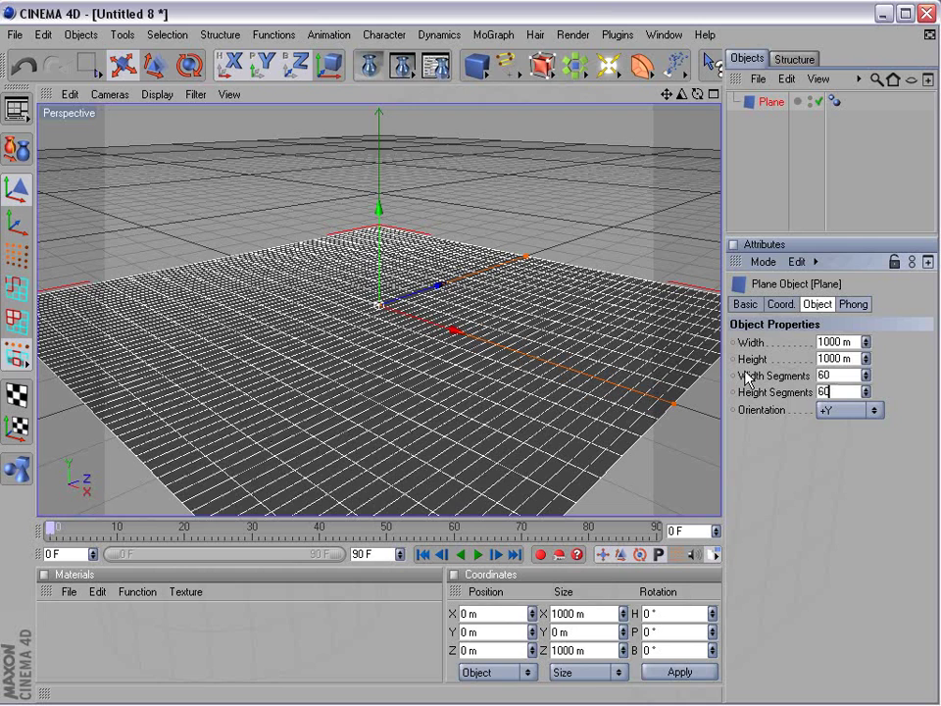
key(Return)
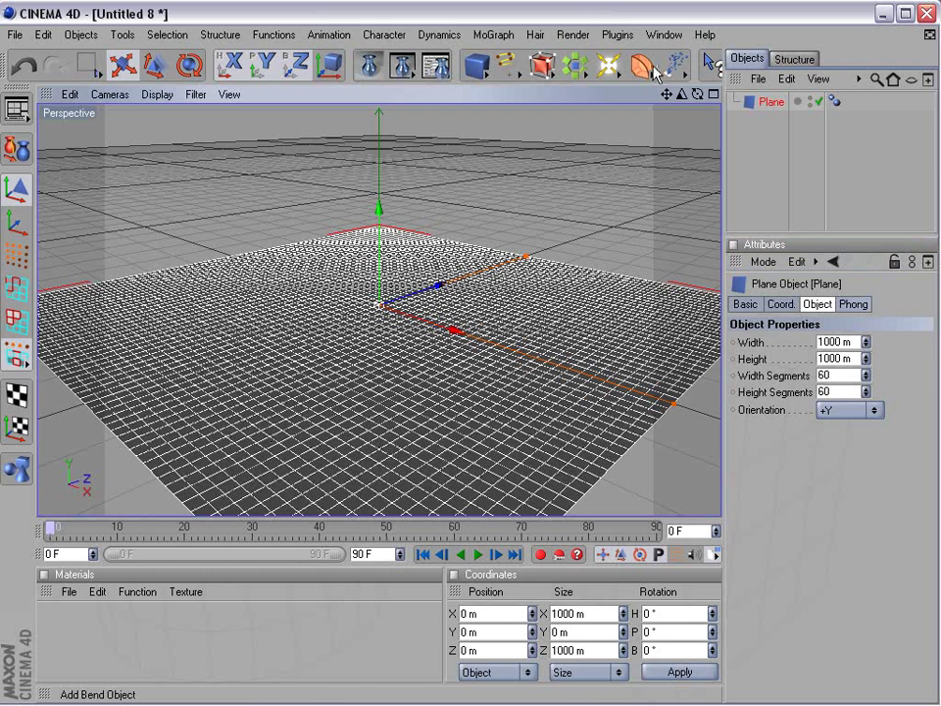
- Add a Bend deformer as a child of the plane and set its strength to 90°
drag(642, 66, 714, 95)
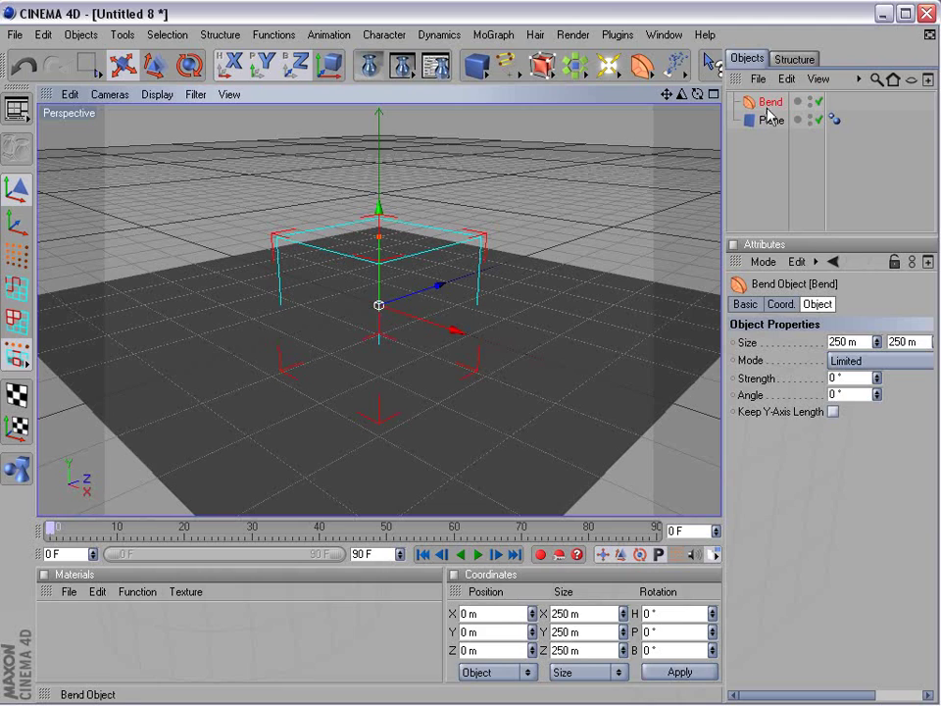
mouse_move(777, 104)
mouse_down()
mouse_move(773, 121)
mouse_move(784, 120)
mouse_move(766, 117)
mouse_move(775, 120)
mouse_up()
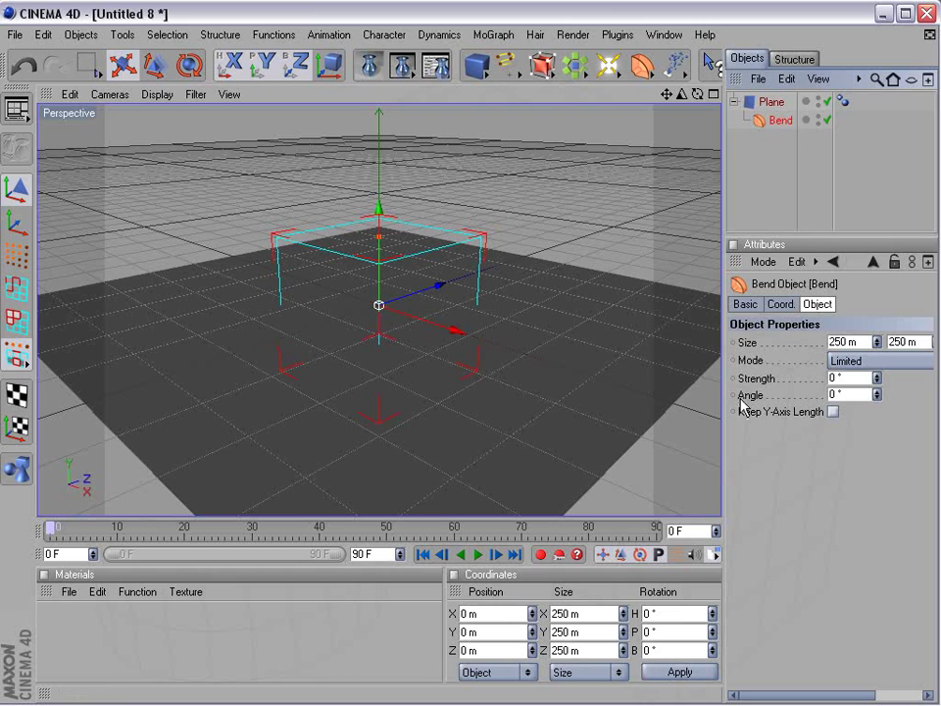
click(861, 378)
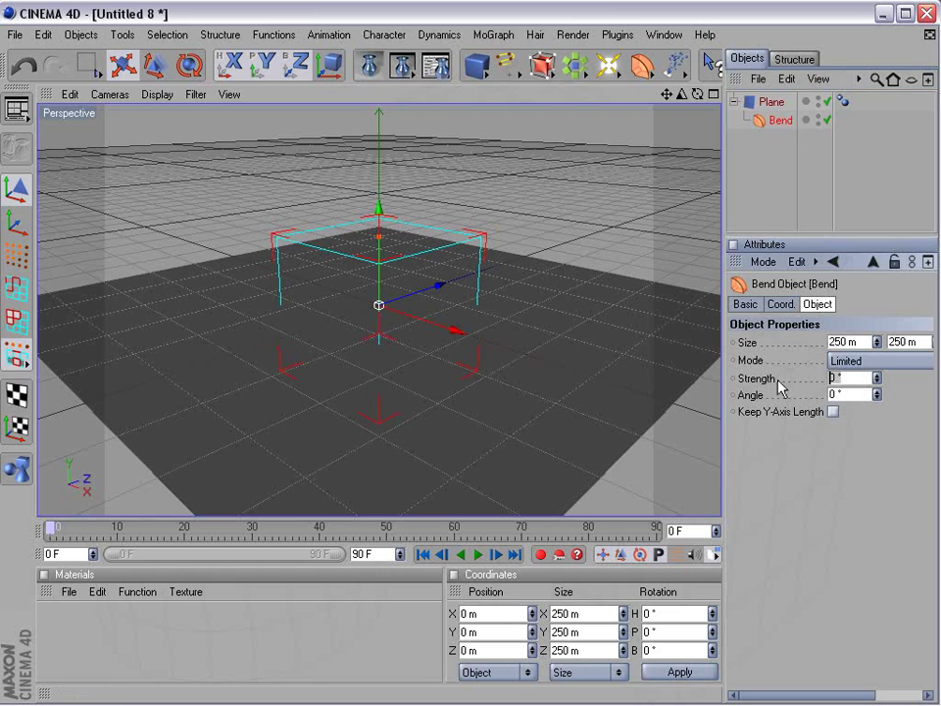
key(BackSpace)
text(90)
key(Return)
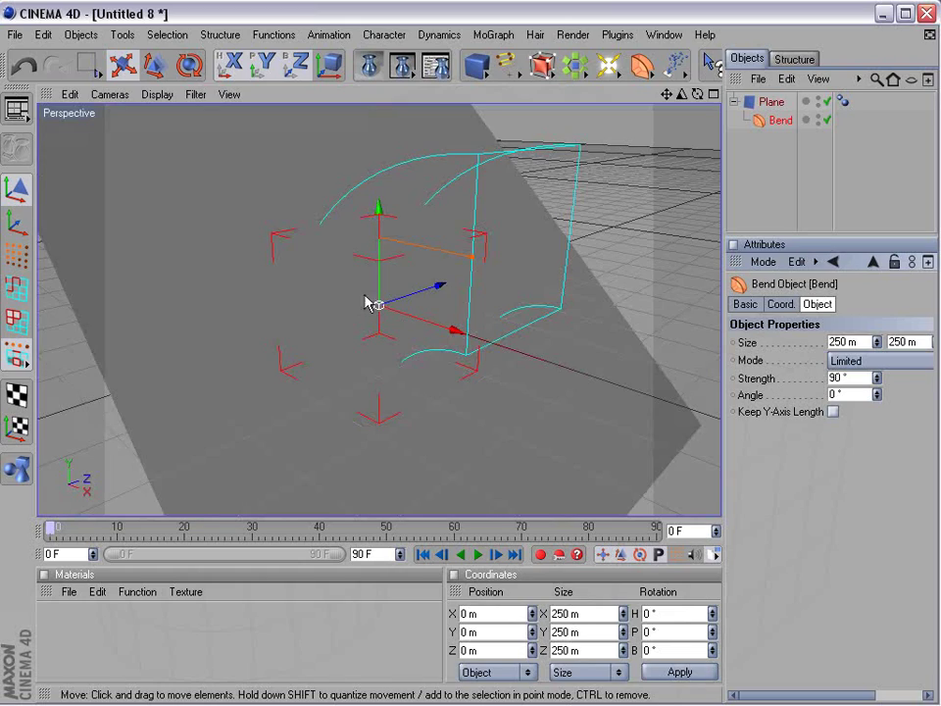
- Set the Bend deformer's bank rotation (R.B) to -90° so the plane curves upward into a backdrop
scroll(370, 301, down, 5)
alt+drag(369, 301, 334, 310)
alt+drag(367, 372, 471, 294)
click(779, 305)
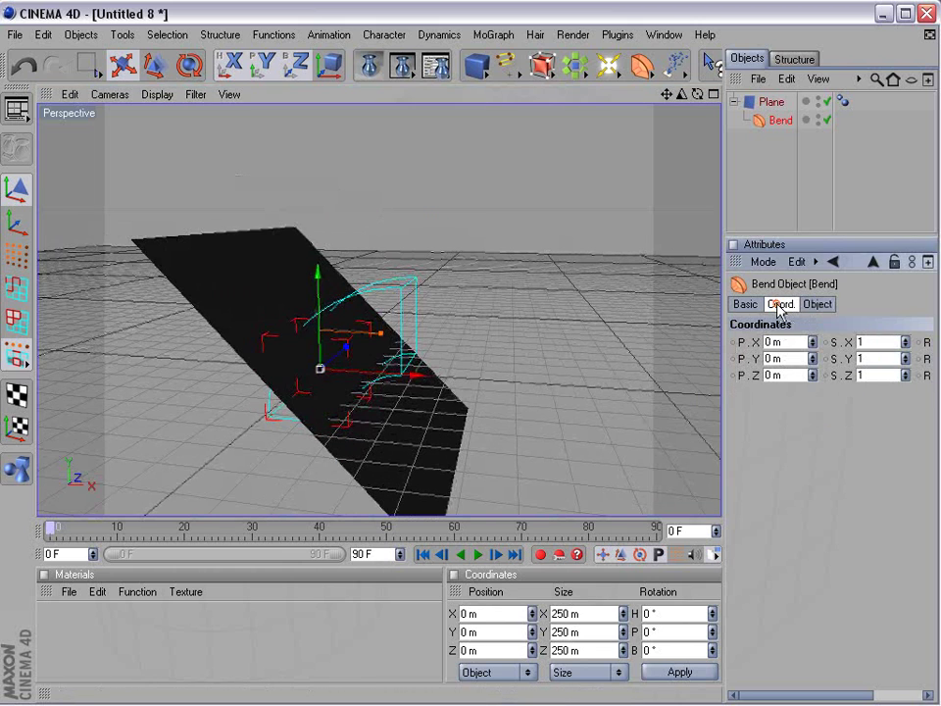
drag(723, 387, 586, 394)
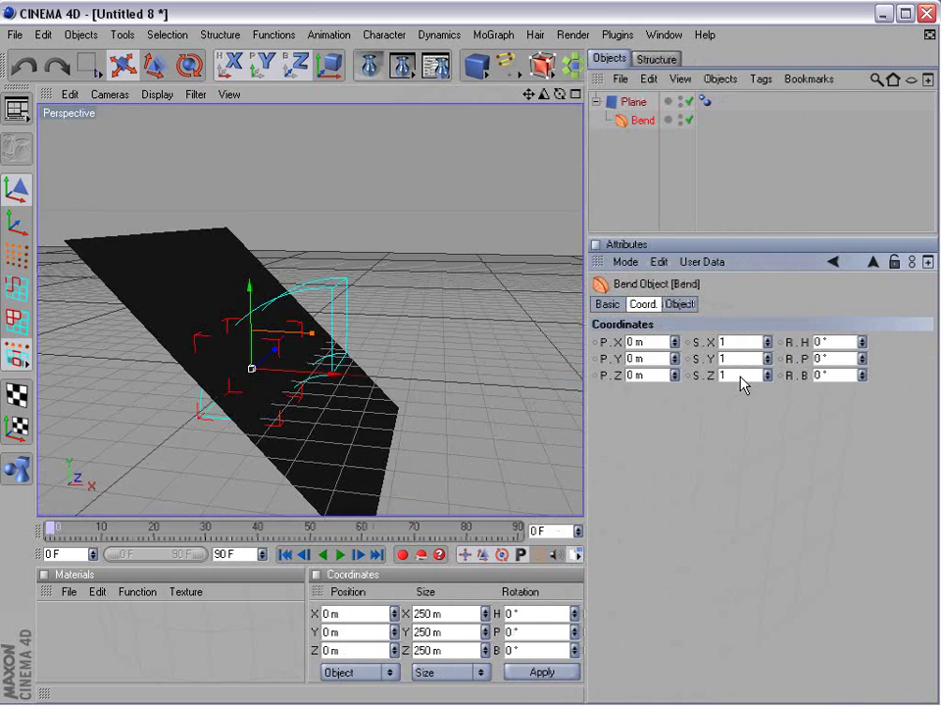
click(864, 372)
drag(863, 376, 863, 462)
double_click(821, 375)
key(BackSpace)
text(-90)
key(Return)
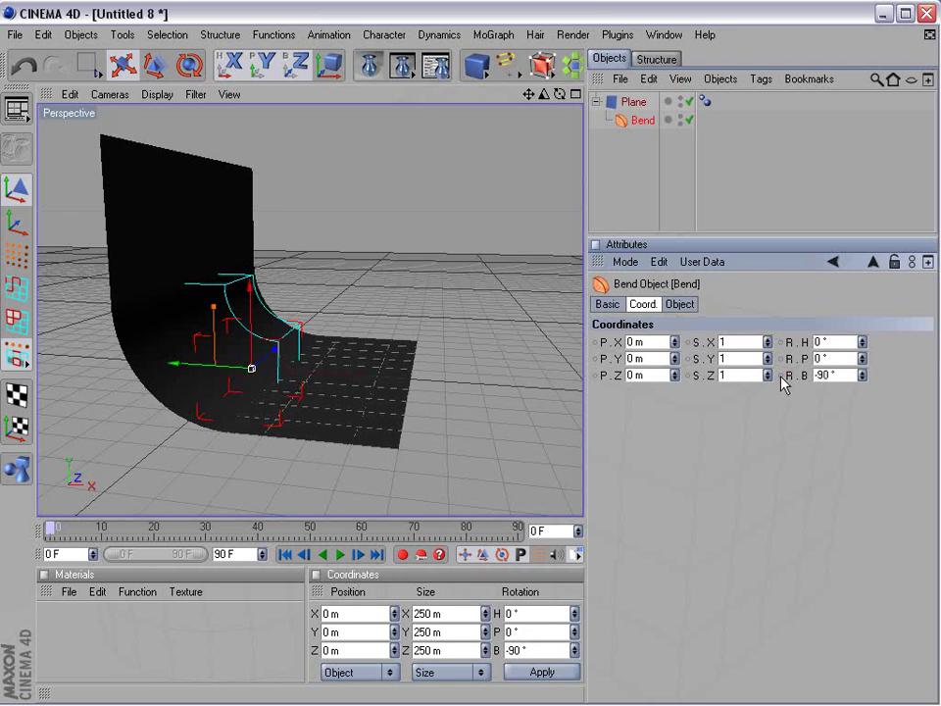
- Examine the bent plane's curve in the front view and from several angles in the perspective view
middle_click(293, 298)
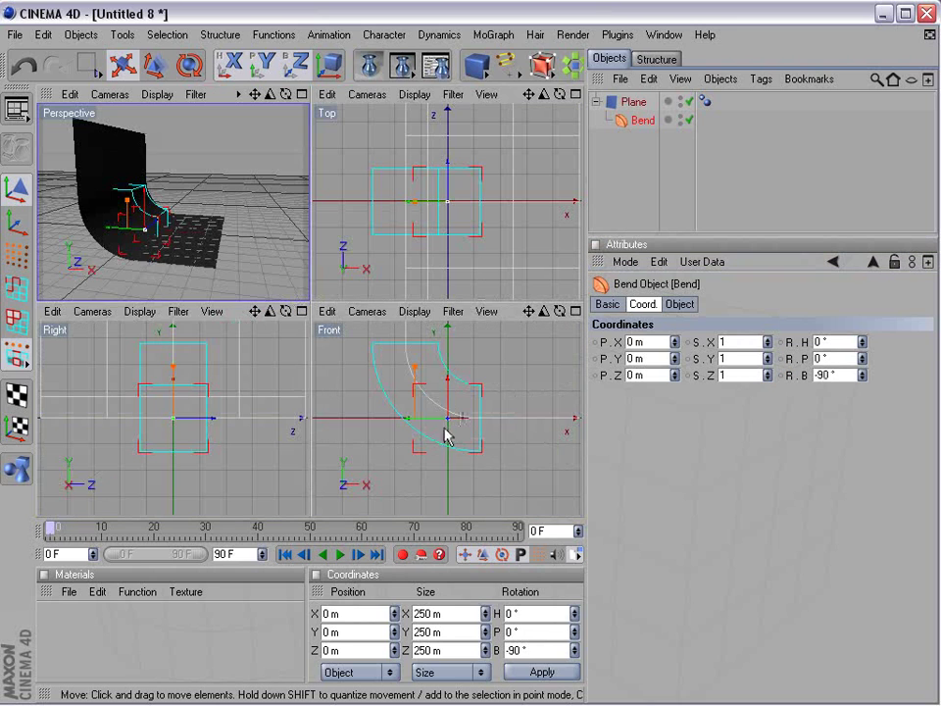
scroll(444, 427, up, 3)
alt+middle_drag(439, 408, 441, 457)
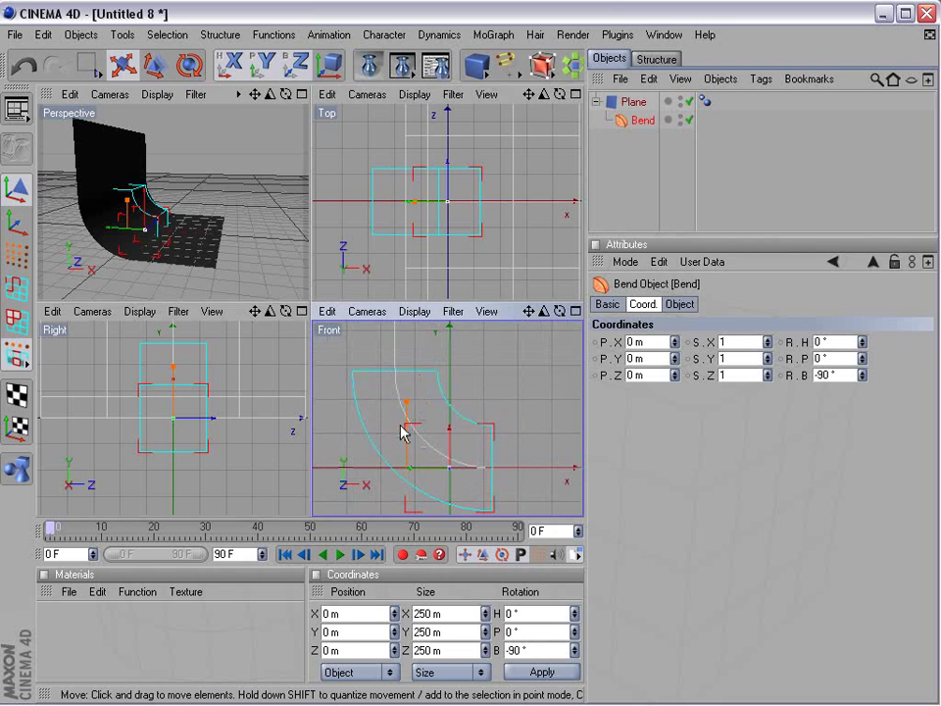
middle_click(429, 406)
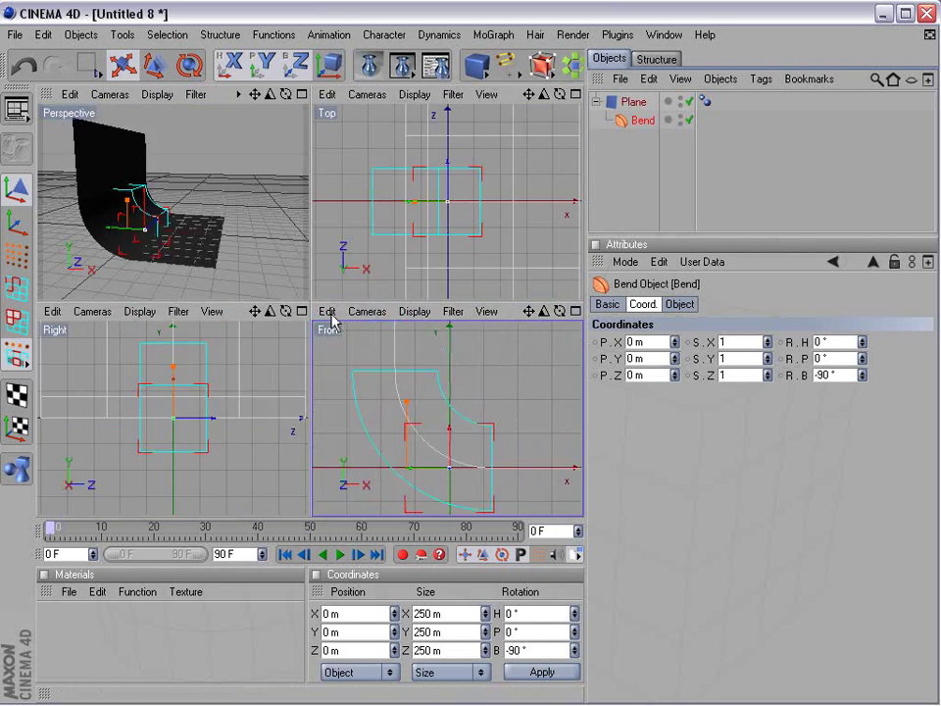
middle_click(441, 424)
middle_click(441, 423)
scroll(439, 447, down, 5)
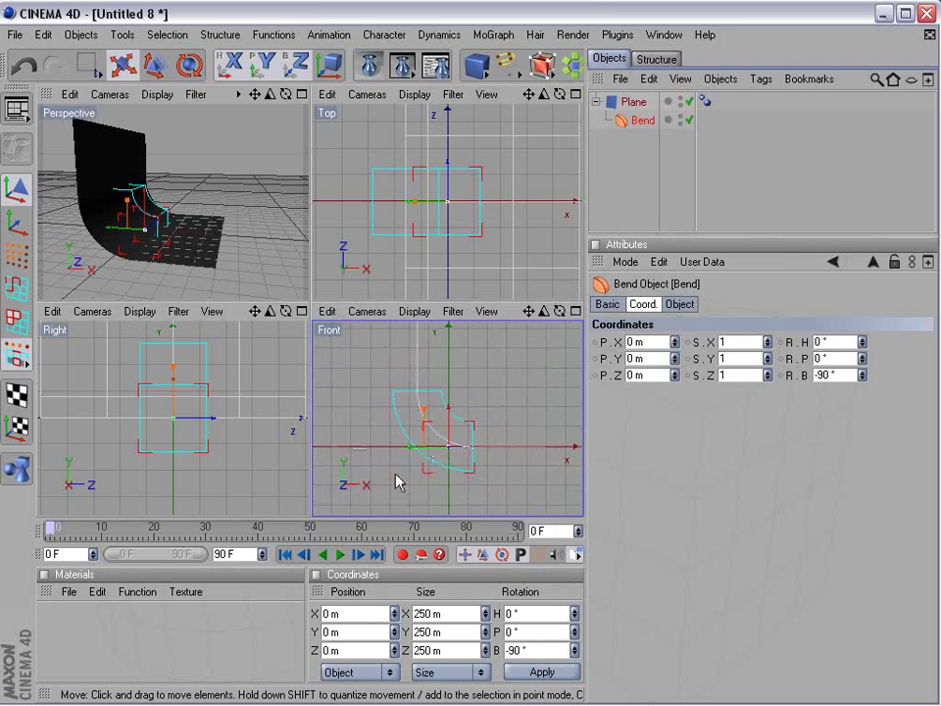
click(204, 239)
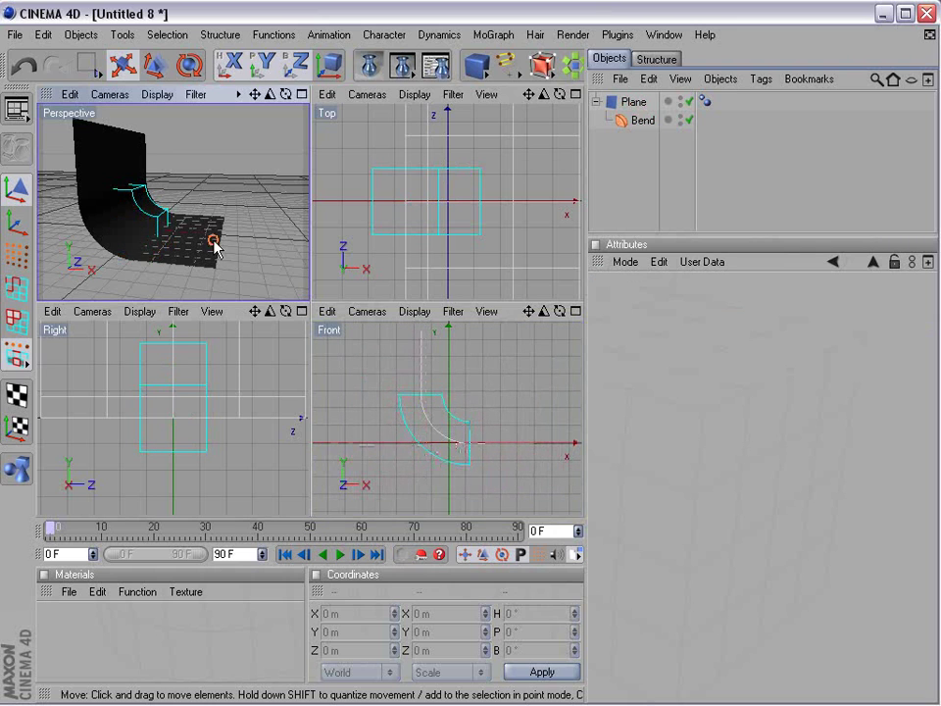
alt+drag(204, 239, 123, 208)
middle_click(123, 209)
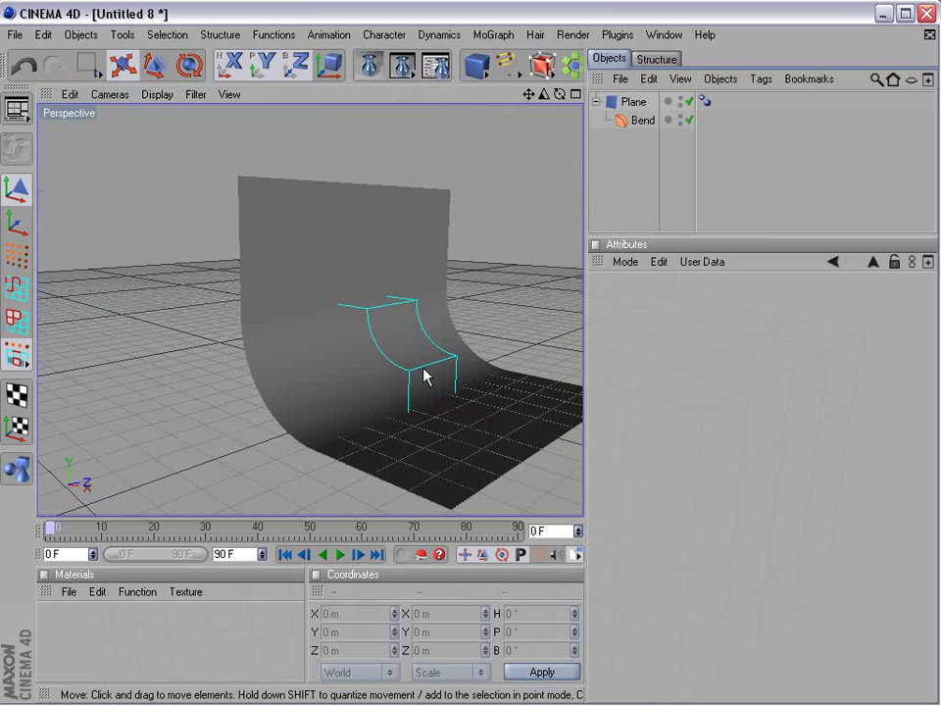
alt+middle_drag(490, 376, 403, 359)
alt+drag(403, 359, 397, 324)
click(250, 246)
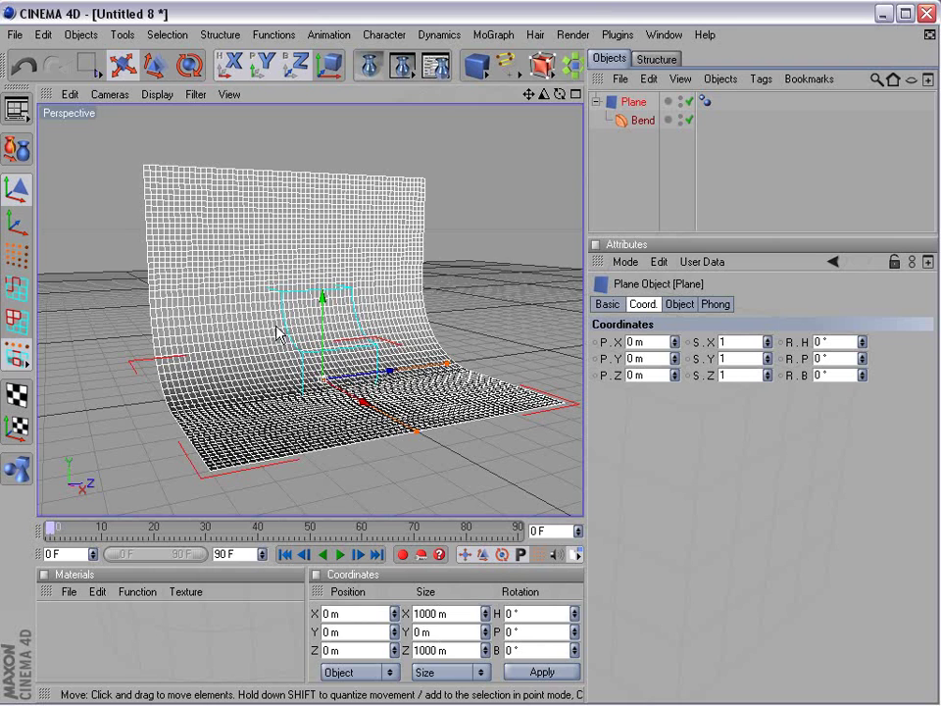
- Widen the viewport and add a Text spline to the scene
drag(589, 116, 651, 116)
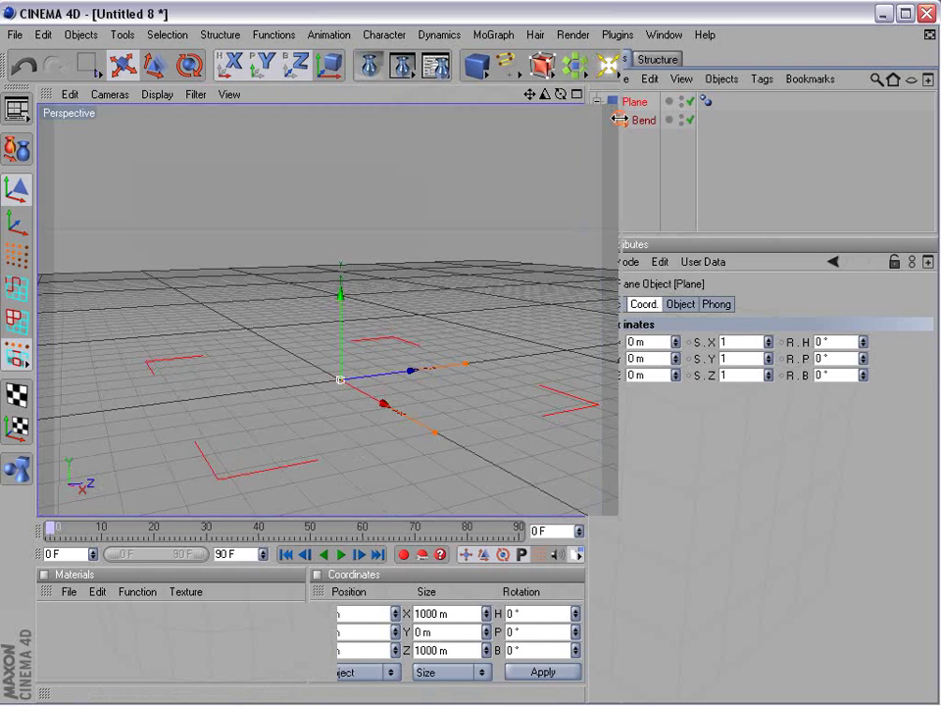
click(506, 69)
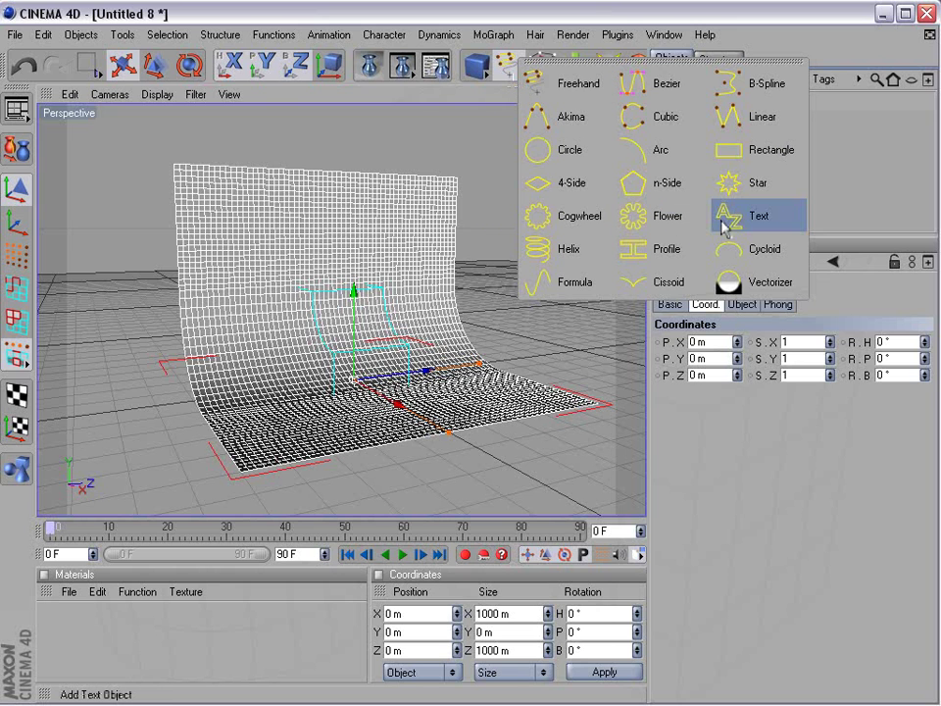
click(759, 222)
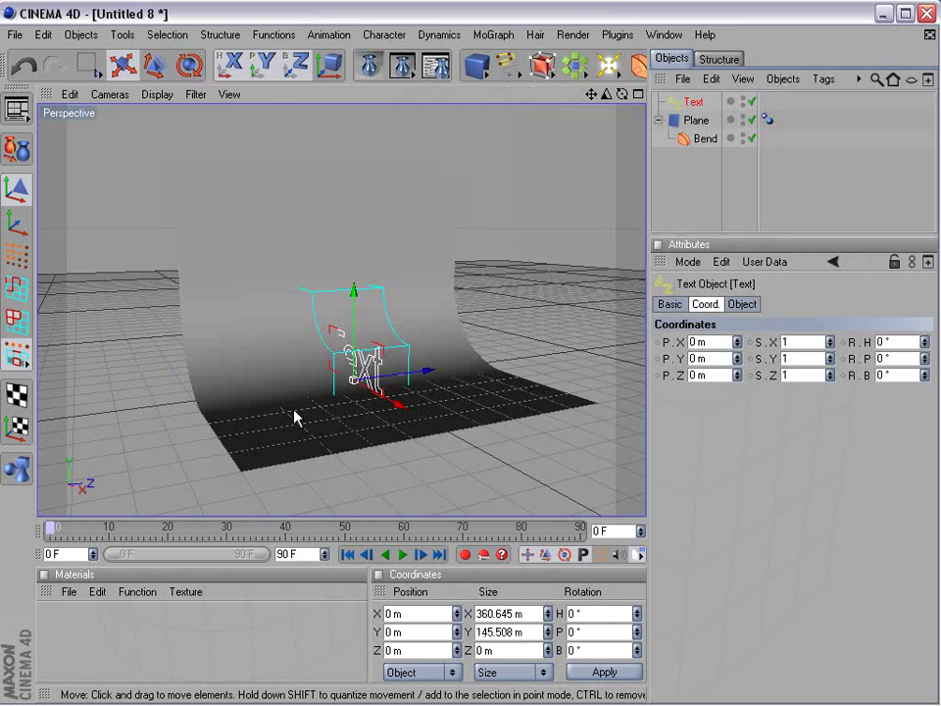
- Rotate the Text spline's heading (H) to 90° so it faces away from the curved backdrop
alt+drag(315, 404, 357, 376)
click(189, 66)
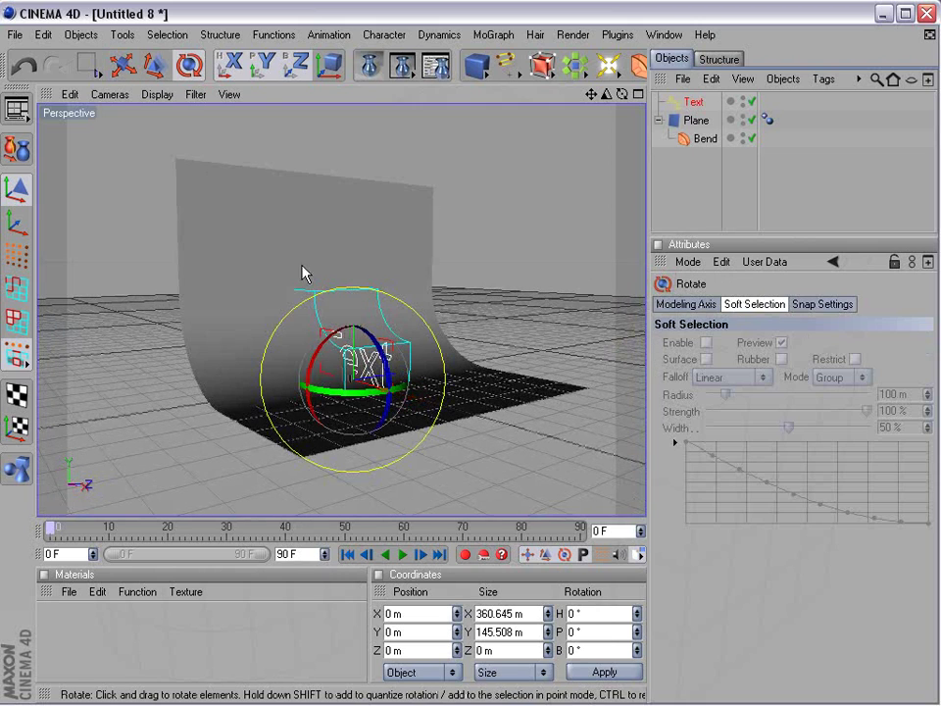
drag(382, 404, 206, 410)
drag(422, 409, 507, 365)
click(473, 459)
scroll(396, 406, up, 1)
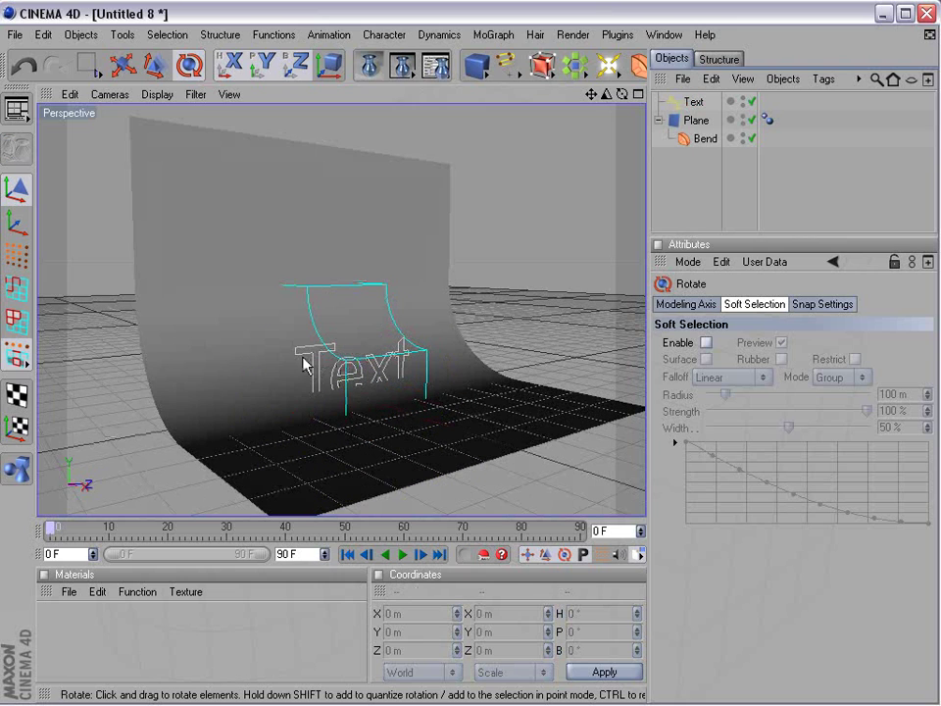
- Move the Text spline forward from the backdrop to an X position of about 242 m
click(310, 355)
alt+drag(309, 416, 397, 419)
click(122, 65)
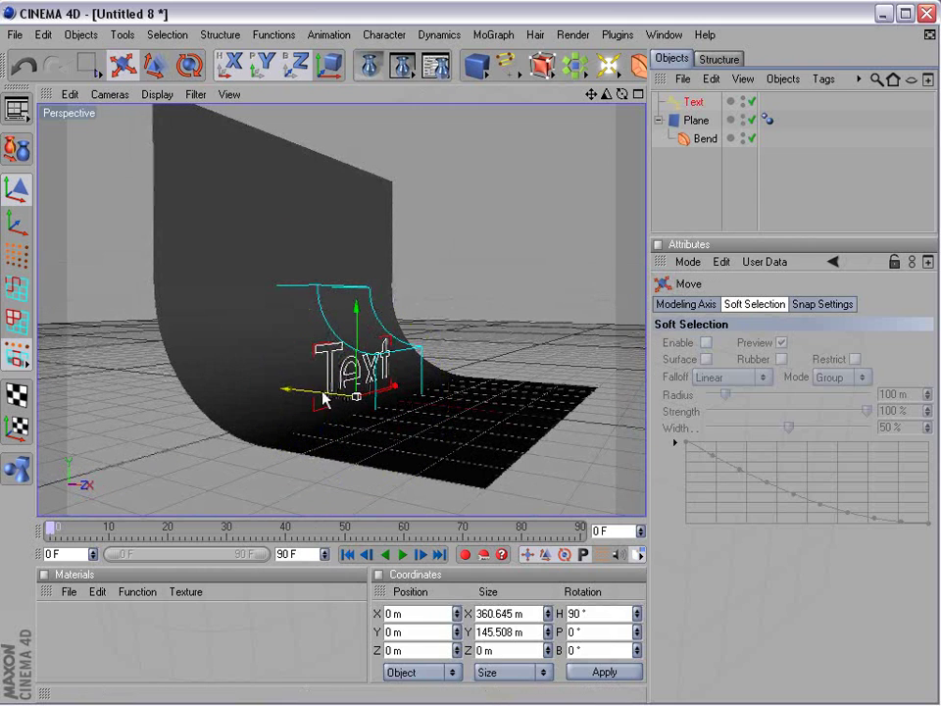
drag(323, 400, 412, 408)
click(454, 283)
alt+drag(454, 283, 318, 290)
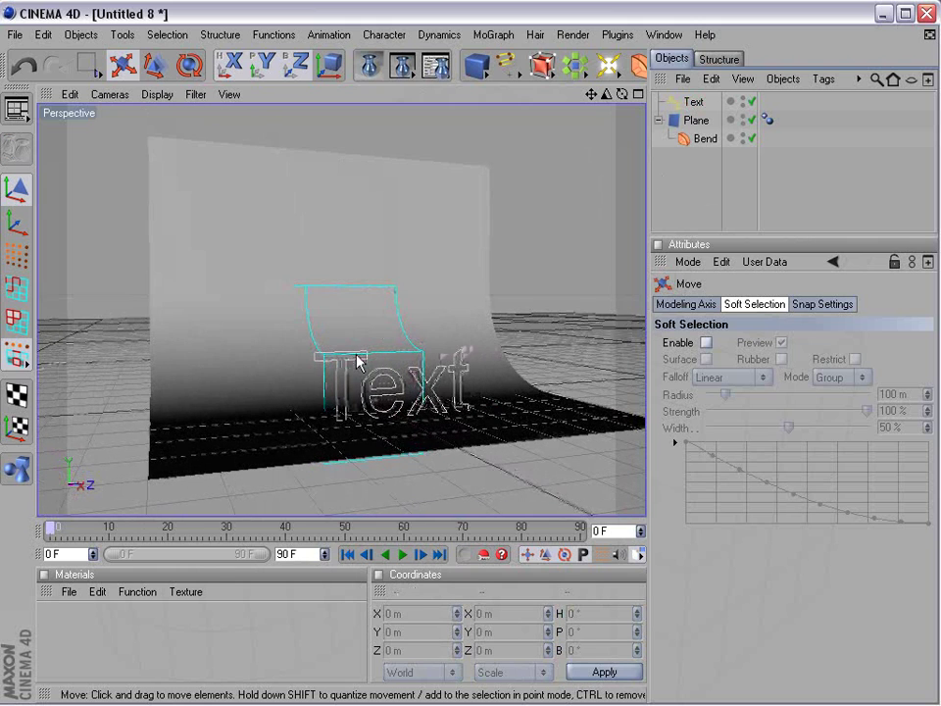
click(393, 404)
alt+drag(393, 406, 318, 426)
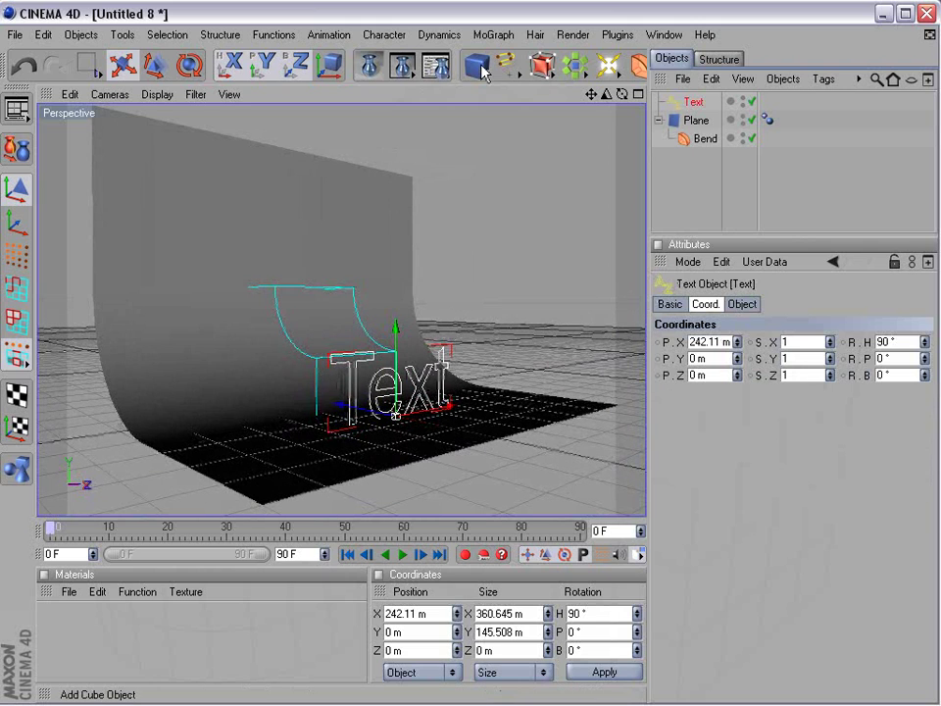
- Add an Extrude NURBS object and make the Text spline its child
click(544, 65)
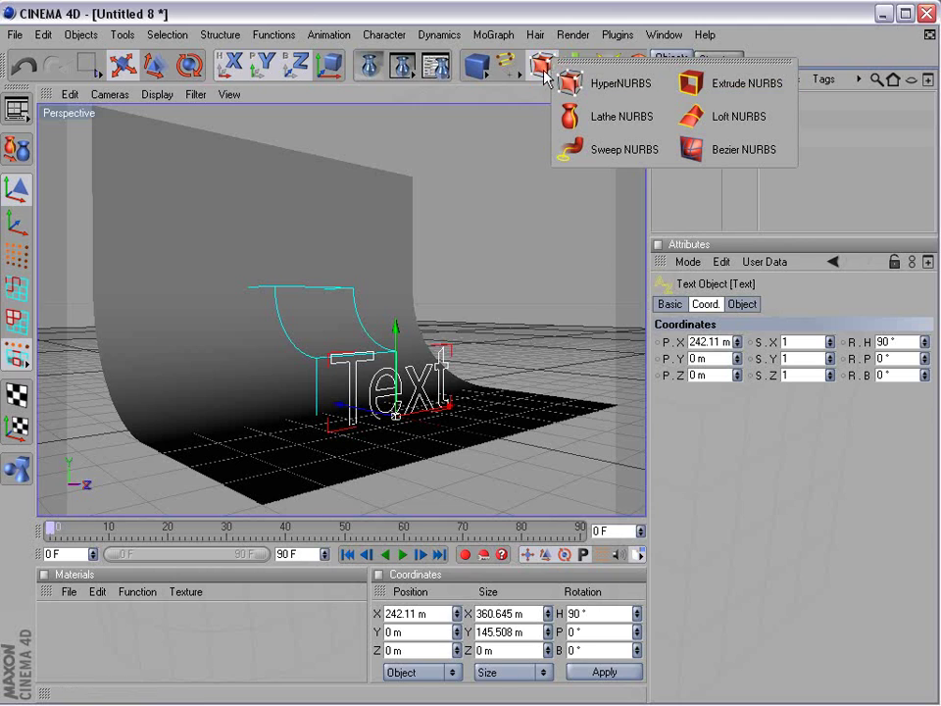
click(543, 118)
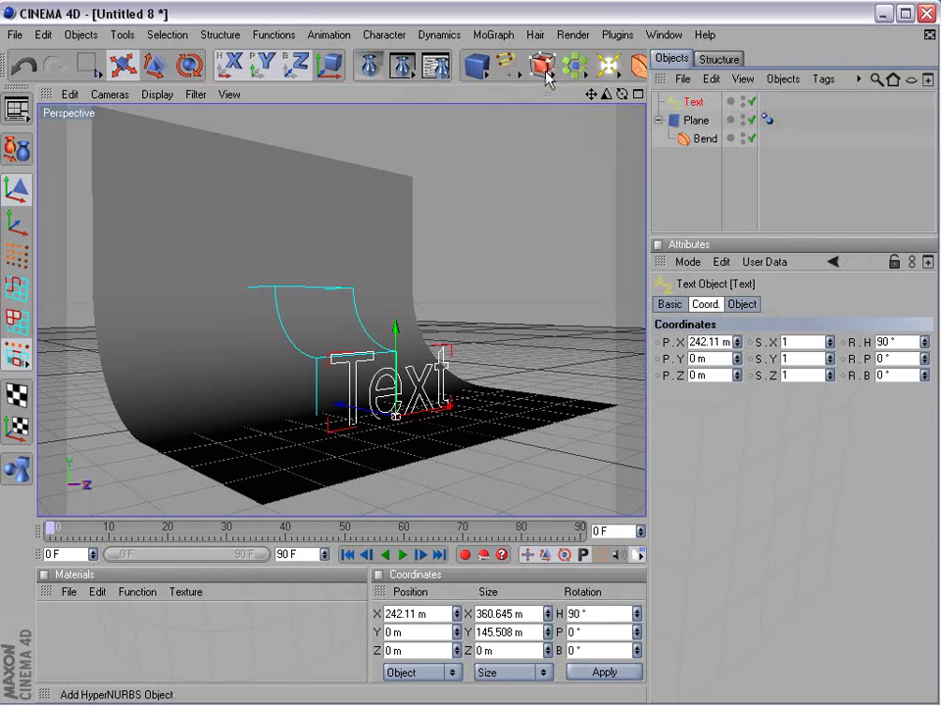
click(545, 71)
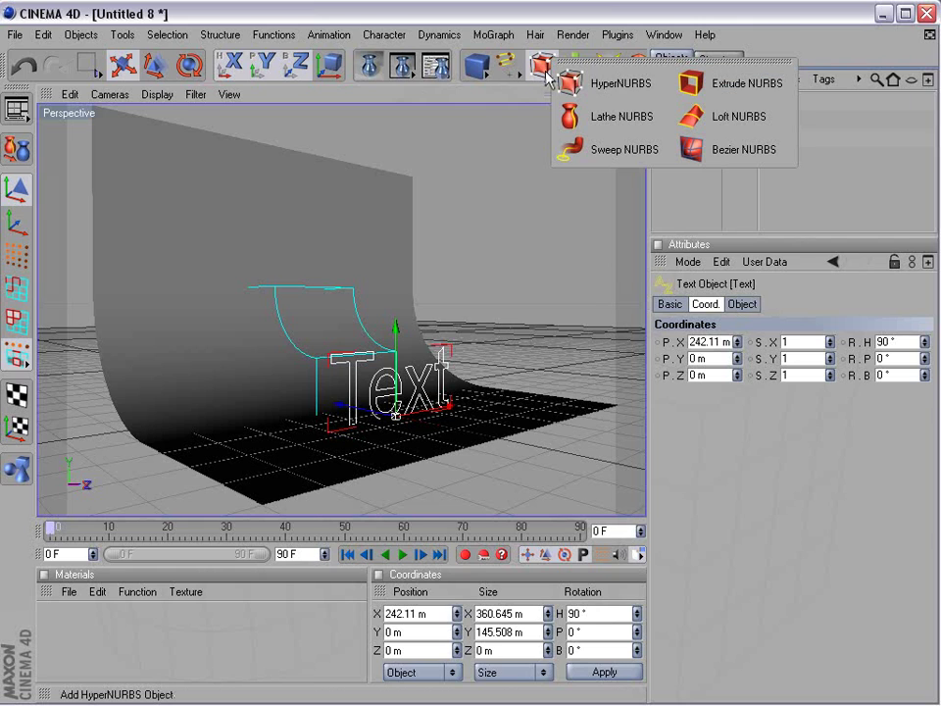
click(719, 87)
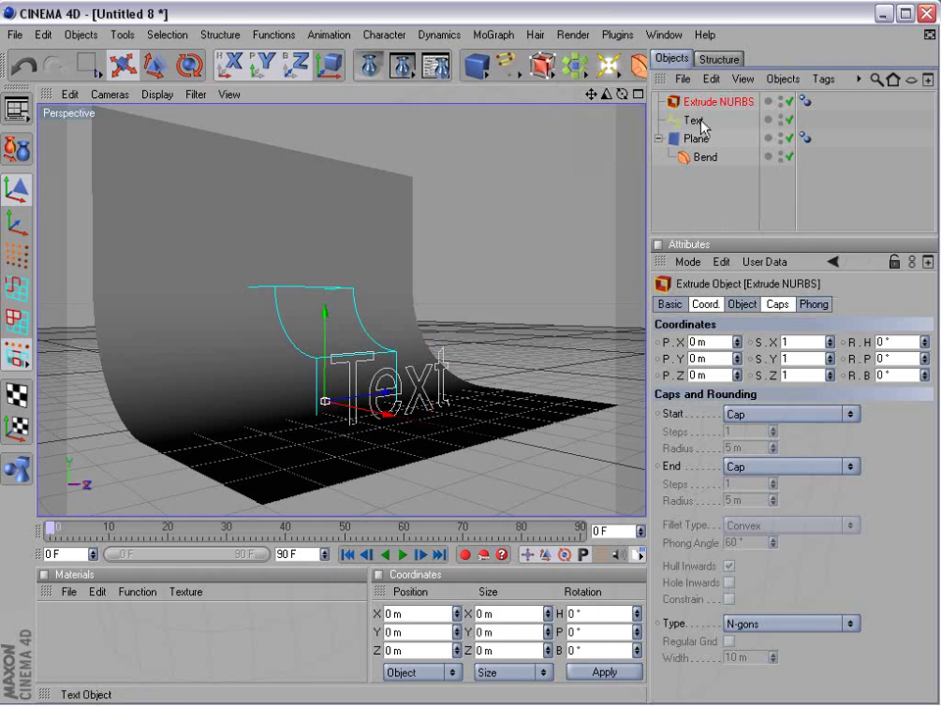
alt+drag(380, 392, 393, 392)
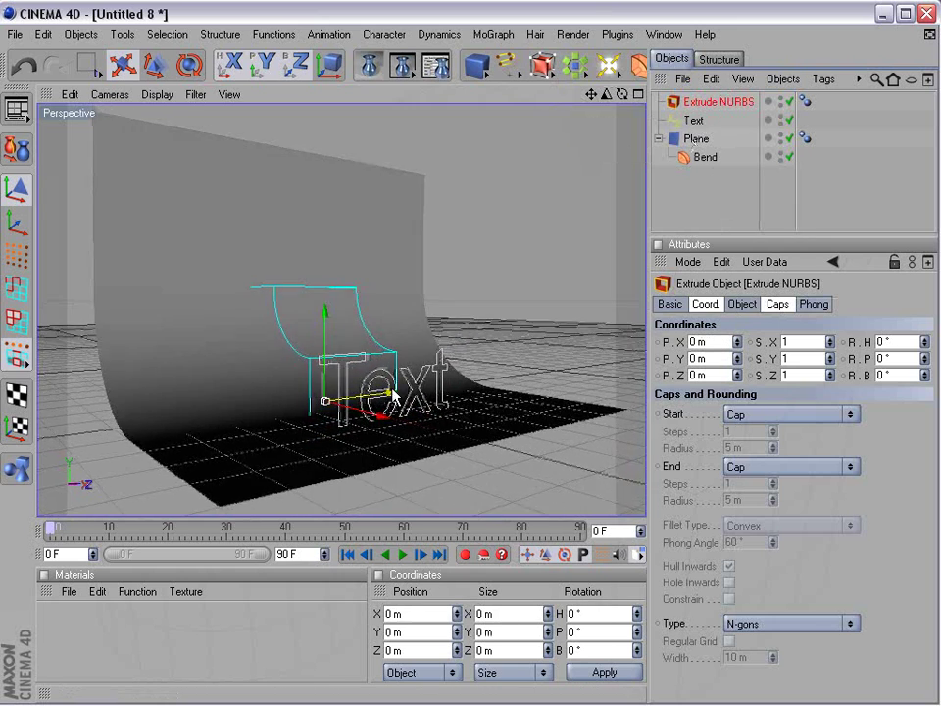
mouse_move(701, 122)
mouse_down()
mouse_move(714, 127)
mouse_move(709, 106)
mouse_move(703, 110)
mouse_up()
alt+drag(390, 372, 443, 379)
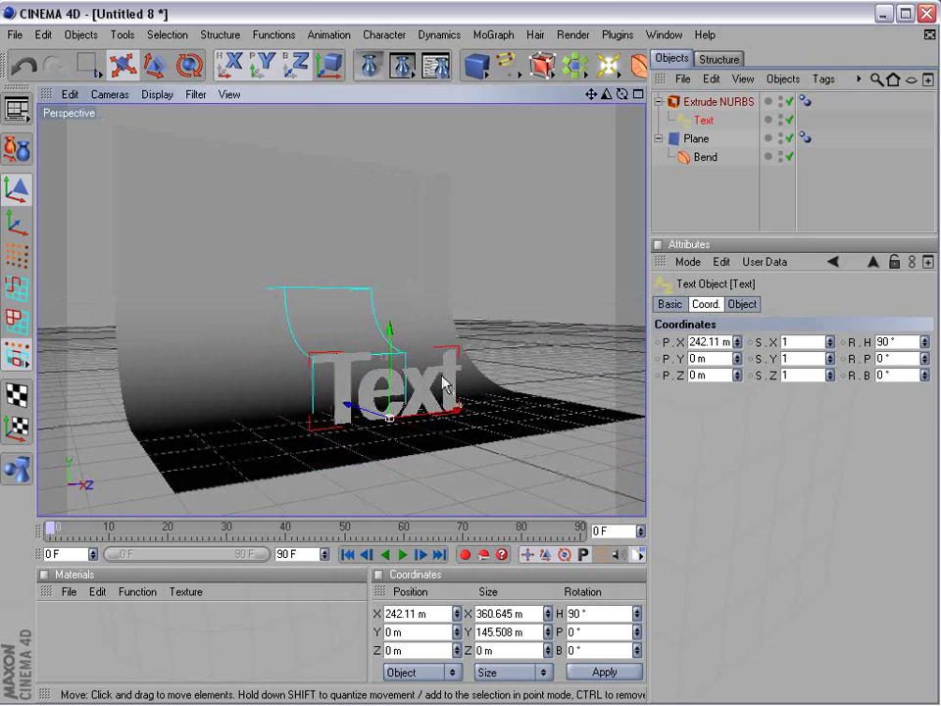
- Set the Extrude NURBS movement to 45 m in X and 0 m in Z to give the text depth
click(702, 103)
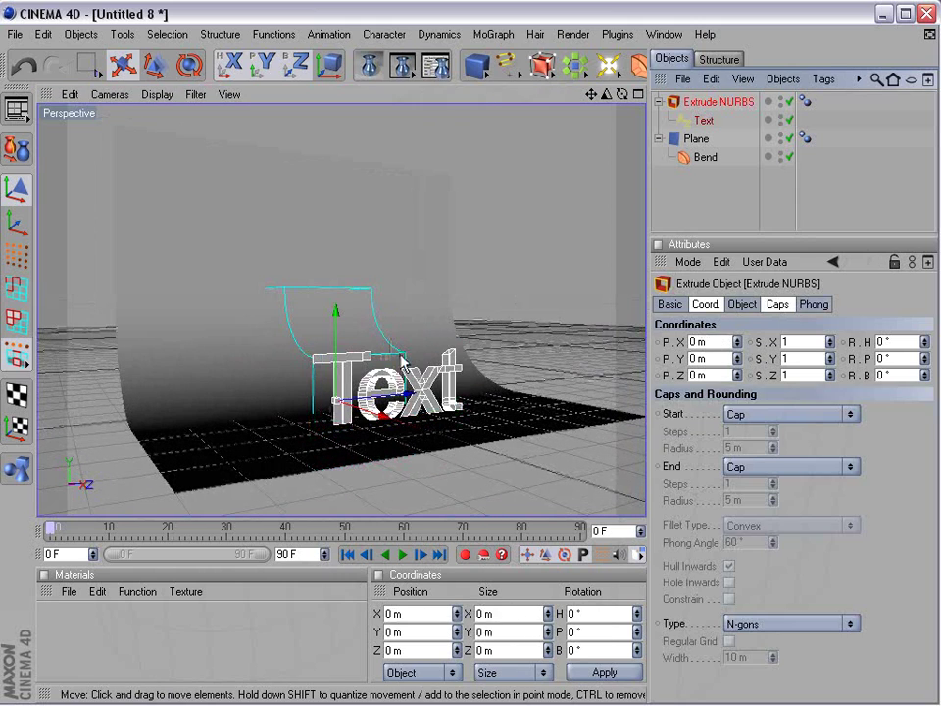
click(814, 304)
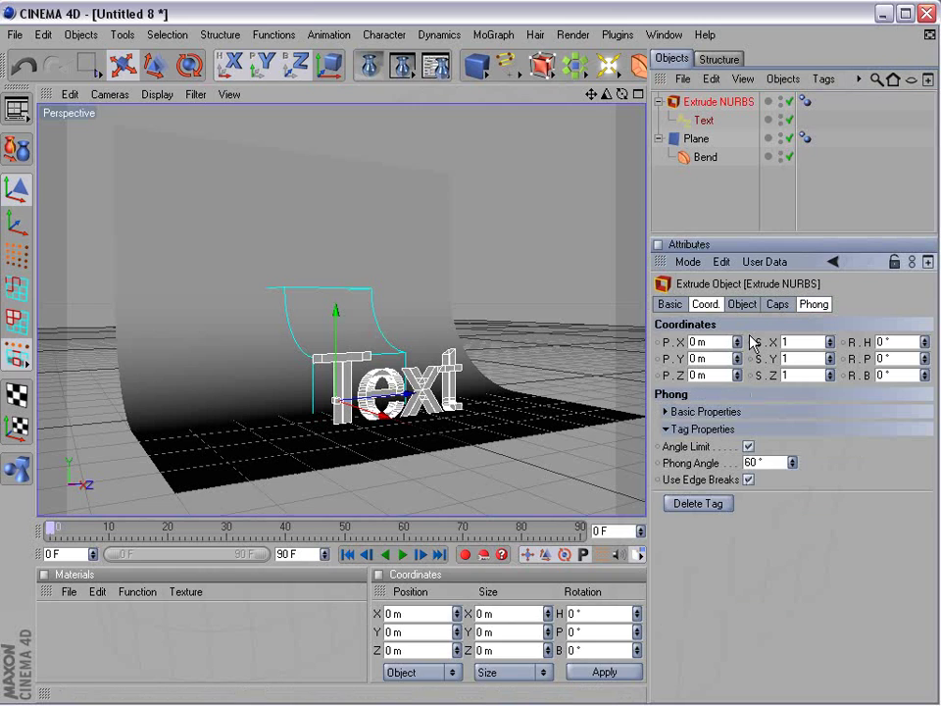
click(741, 305)
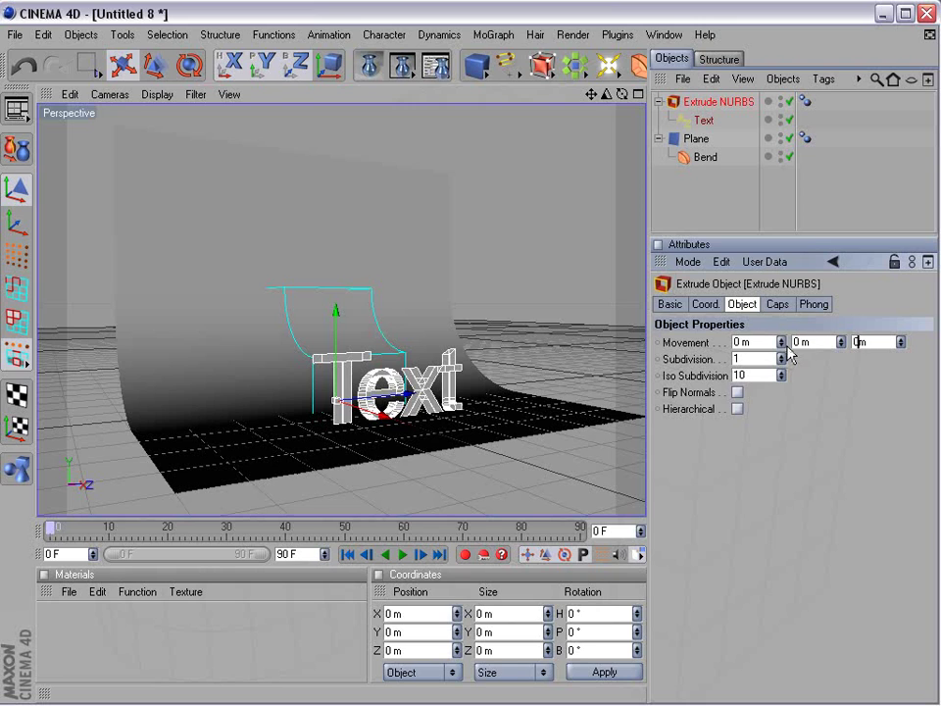
drag(783, 345, 781, 315)
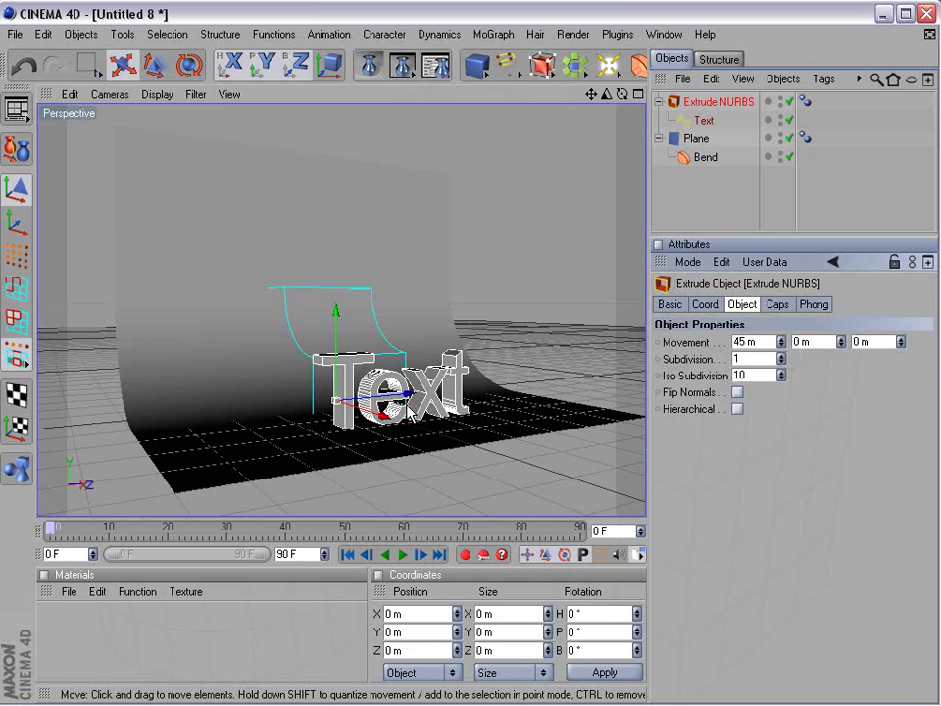
mouse_move(382, 406)
alt+mouse_down()
mouse_move(461, 412)
mouse_move(422, 390)
mouse_move(386, 402)
alt+mouse_up()
scroll(423, 399, up, 3)
alt+drag(423, 471, 428, 434)
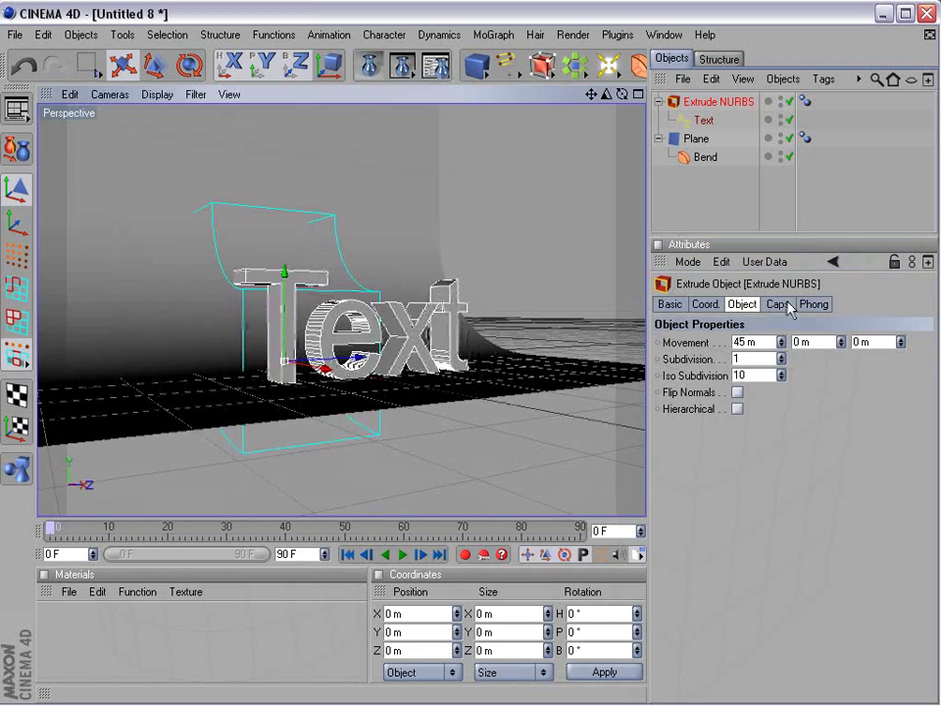
- Set the Extrude NURBS end cap to Fillet Cap to bevel the front of the letters
click(777, 304)
click(742, 304)
click(777, 304)
alt+middle_drag(354, 343, 366, 392)
click(761, 396)
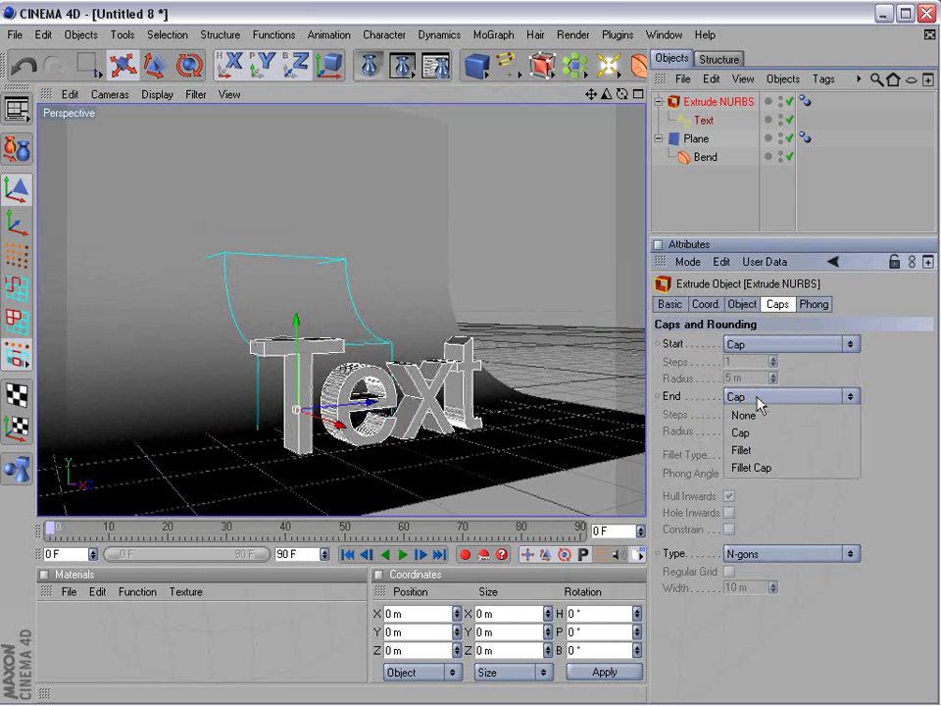
click(751, 468)
scroll(395, 390, up, 2)
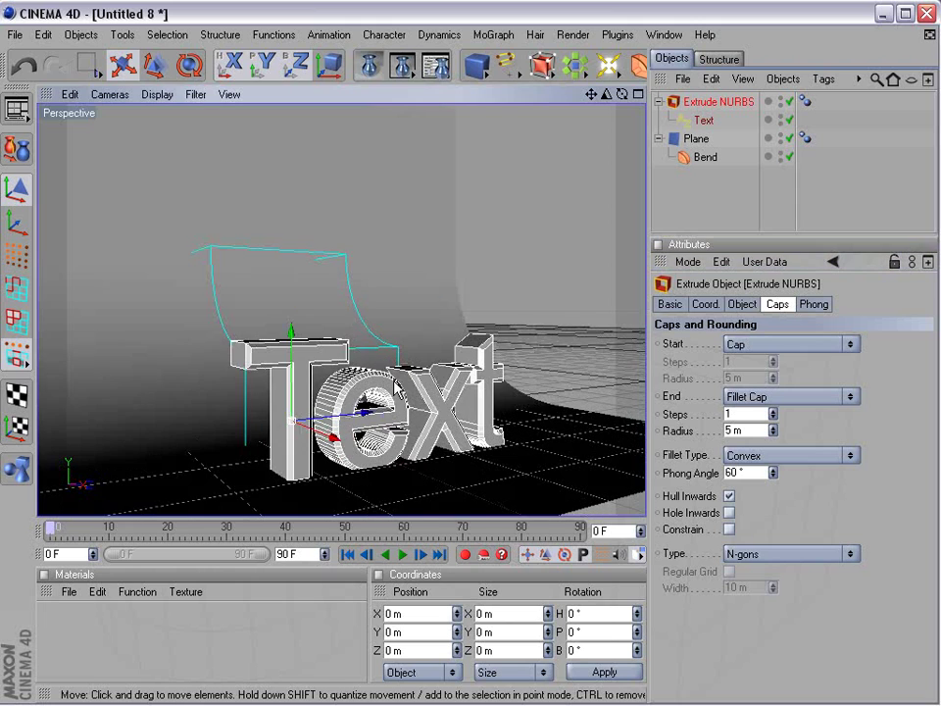
click(558, 334)
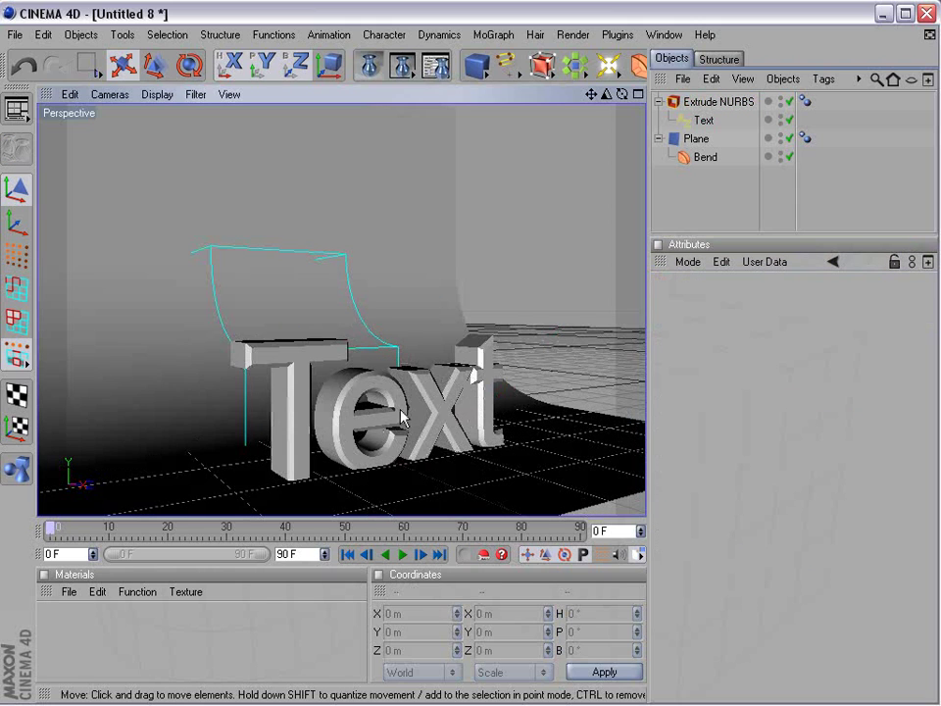
mouse_move(432, 397)
alt+middle_down()
mouse_move(441, 348)
mouse_move(441, 397)
alt+middle_up()
- Duplicate the Extrude NURBS with its text and move the copy back to about -29 m in X
click(441, 397)
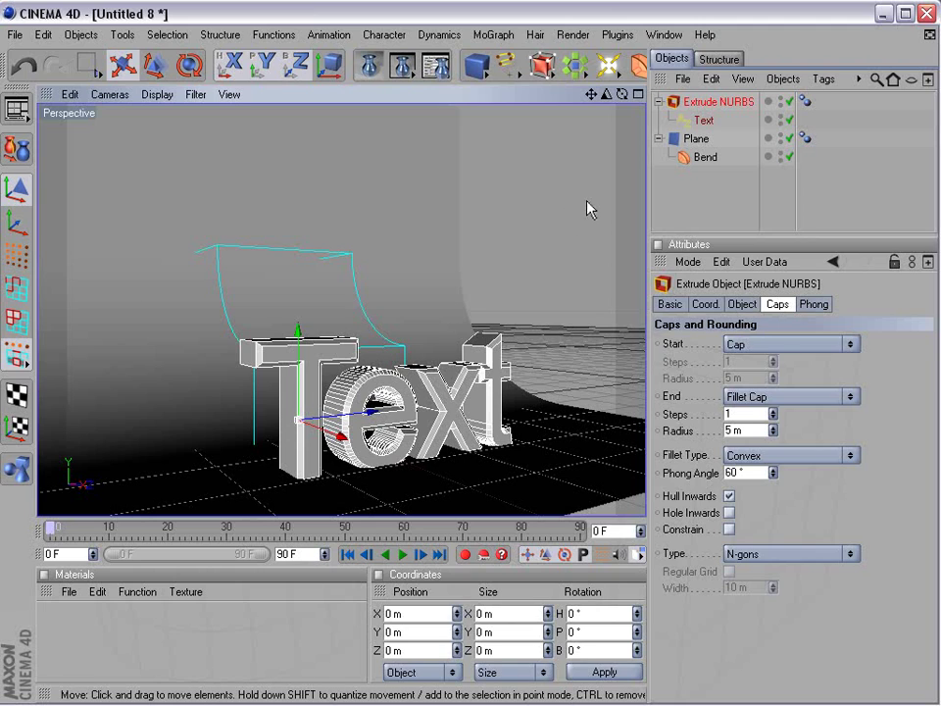
click(713, 79)
click(736, 165)
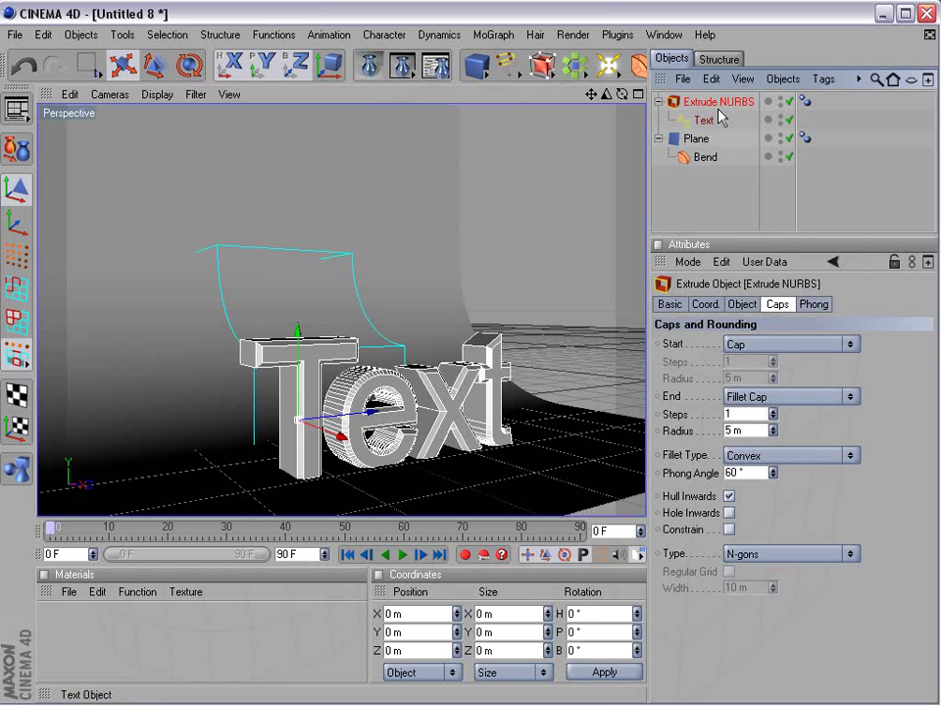
click(712, 79)
click(735, 181)
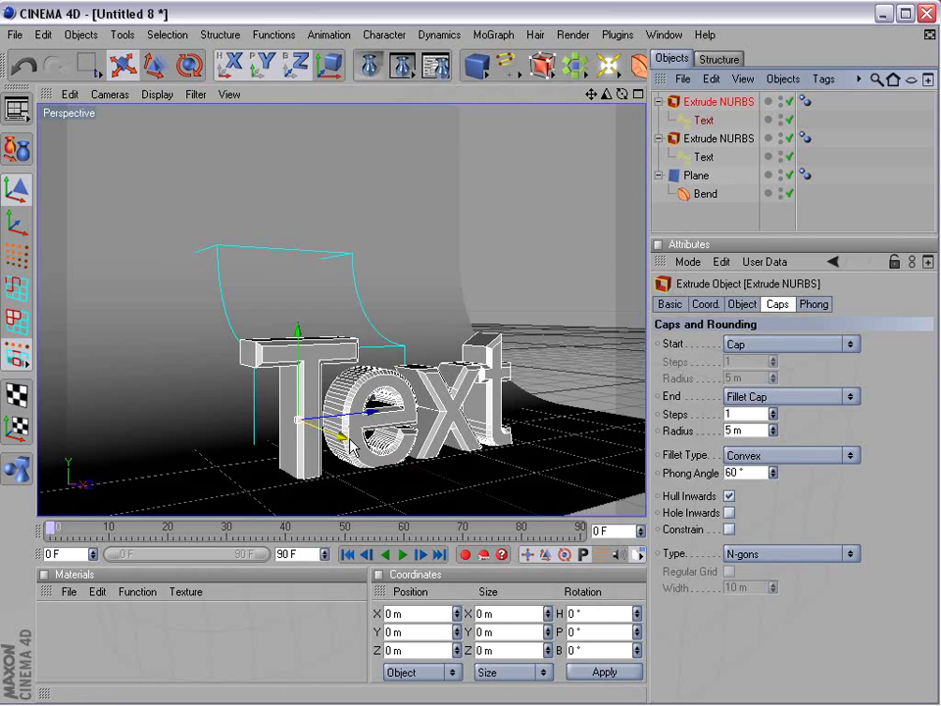
drag(340, 436, 326, 436)
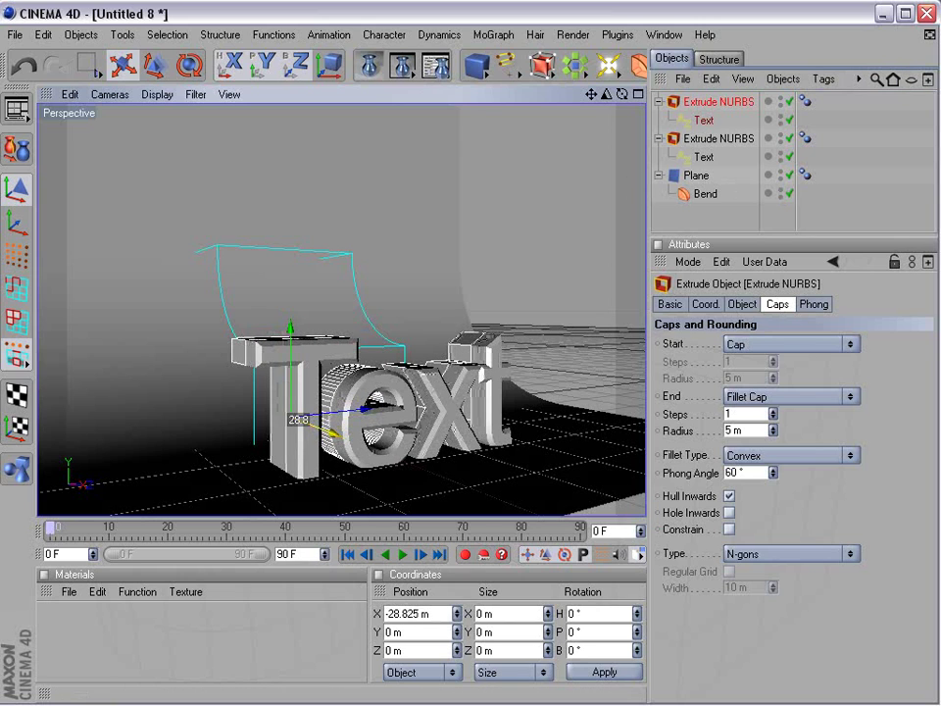
- Set the rear copy's start to Fillet Cap with a 16 m radius and its end to None
key(ctrl+z)
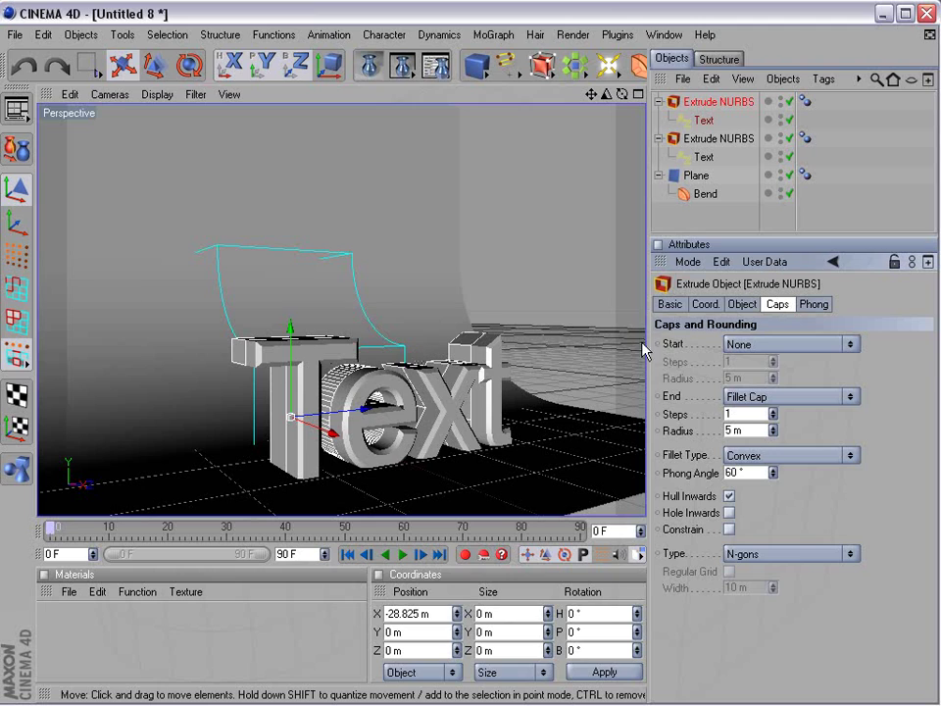
click(762, 344)
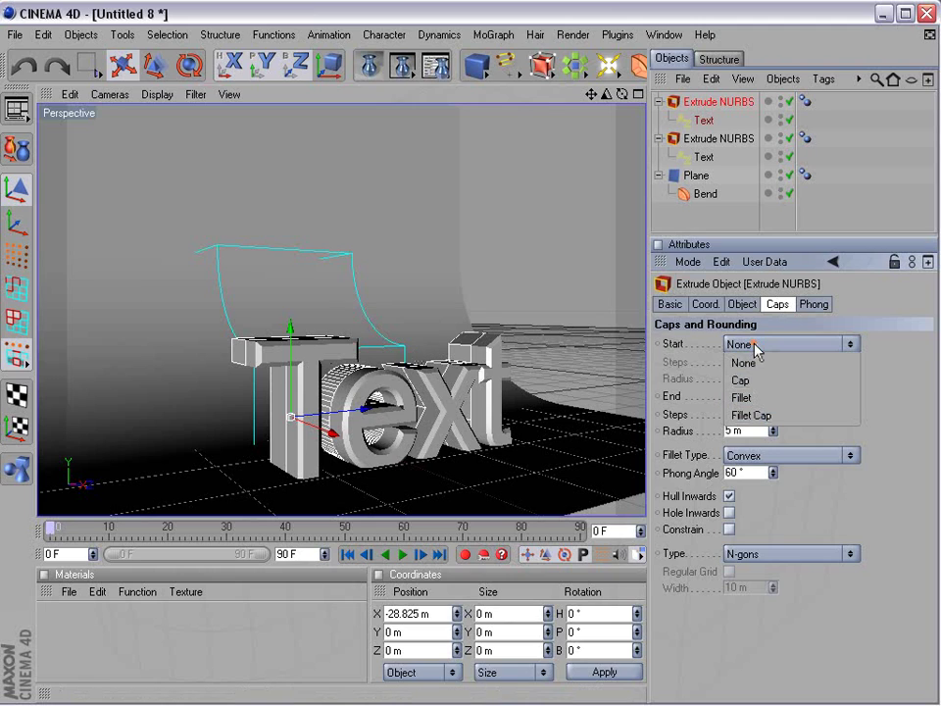
click(762, 416)
click(764, 396)
click(765, 414)
click(748, 396)
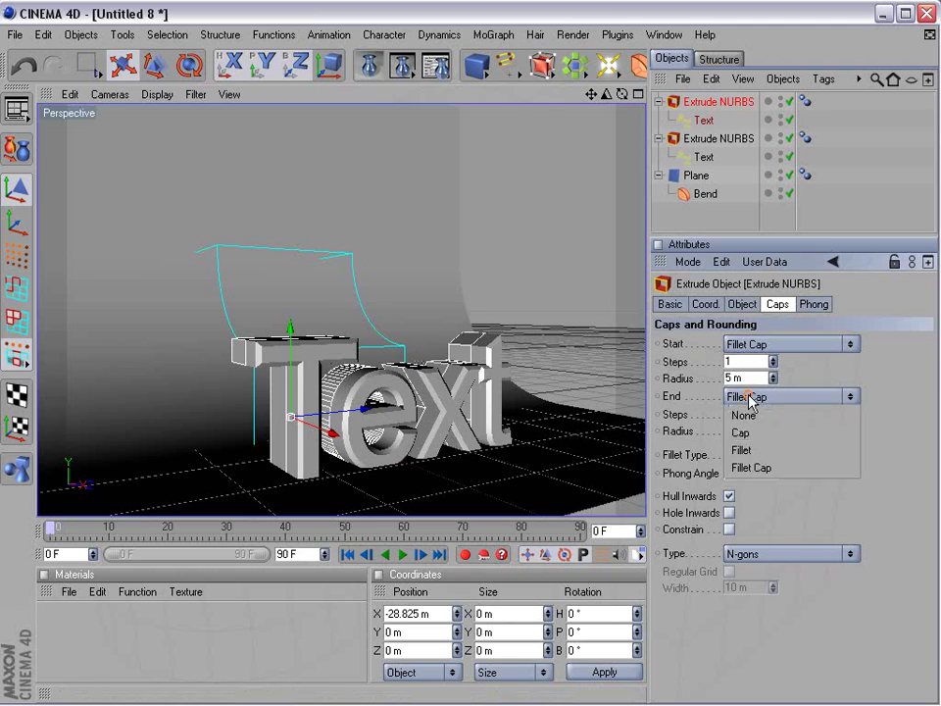
click(755, 415)
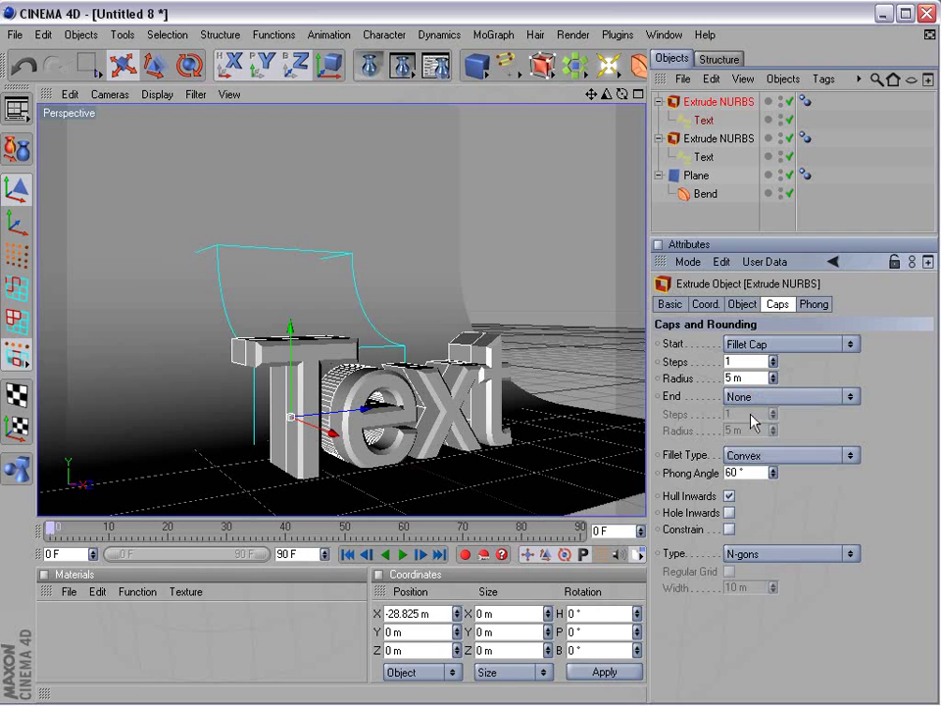
mouse_move(774, 378)
mouse_down()
mouse_move(775, 358)
mouse_move(774, 367)
mouse_up()
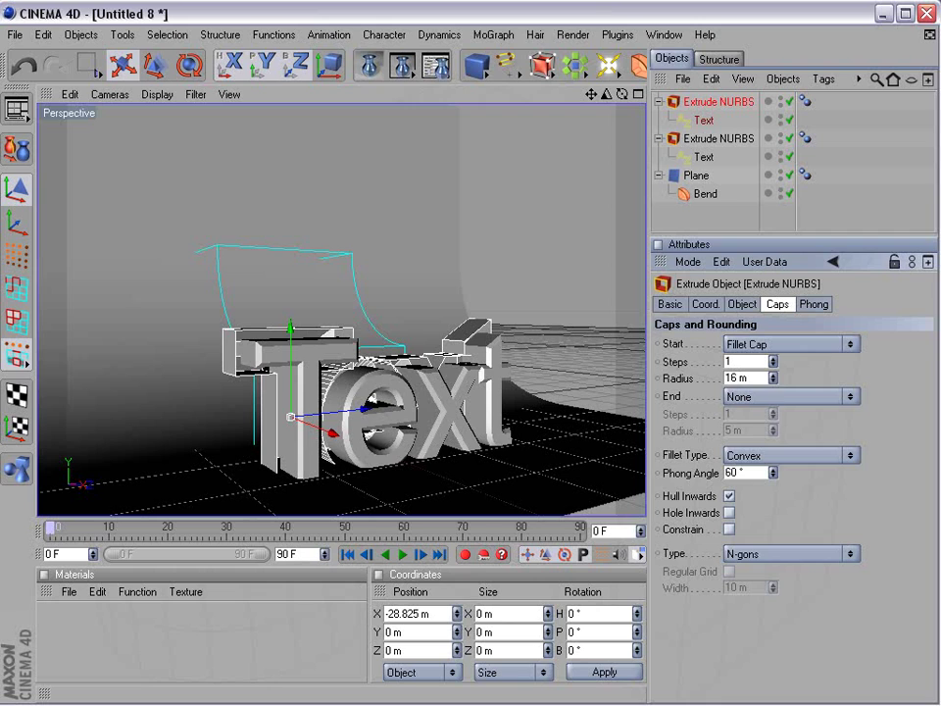
- Set the rear copy's end to Cap and its start fillet radius to 15 m
click(755, 398)
click(761, 433)
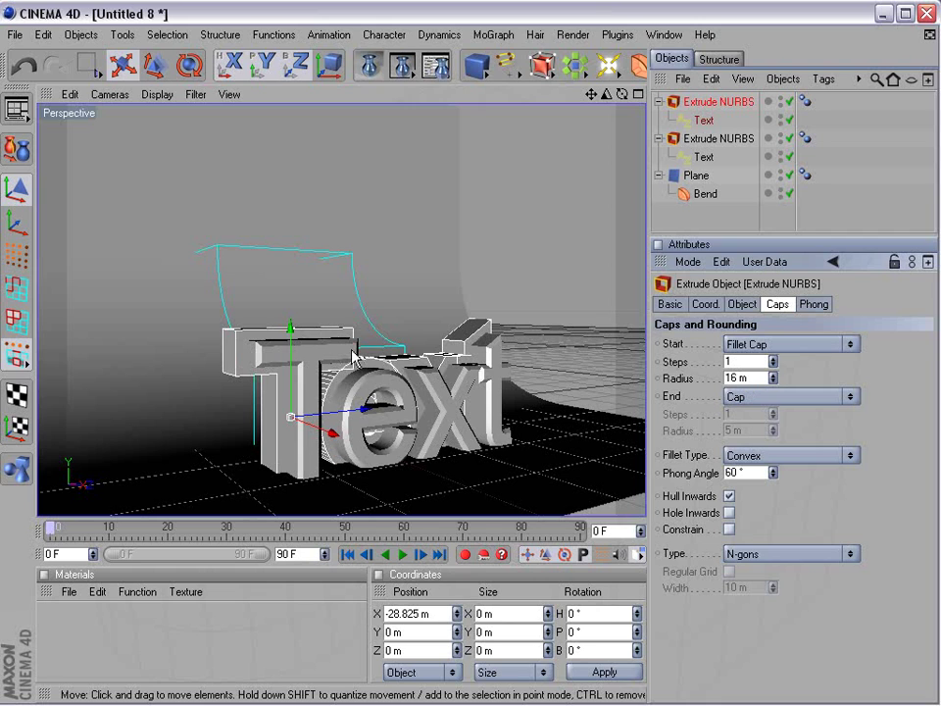
alt+drag(334, 388, 260, 390)
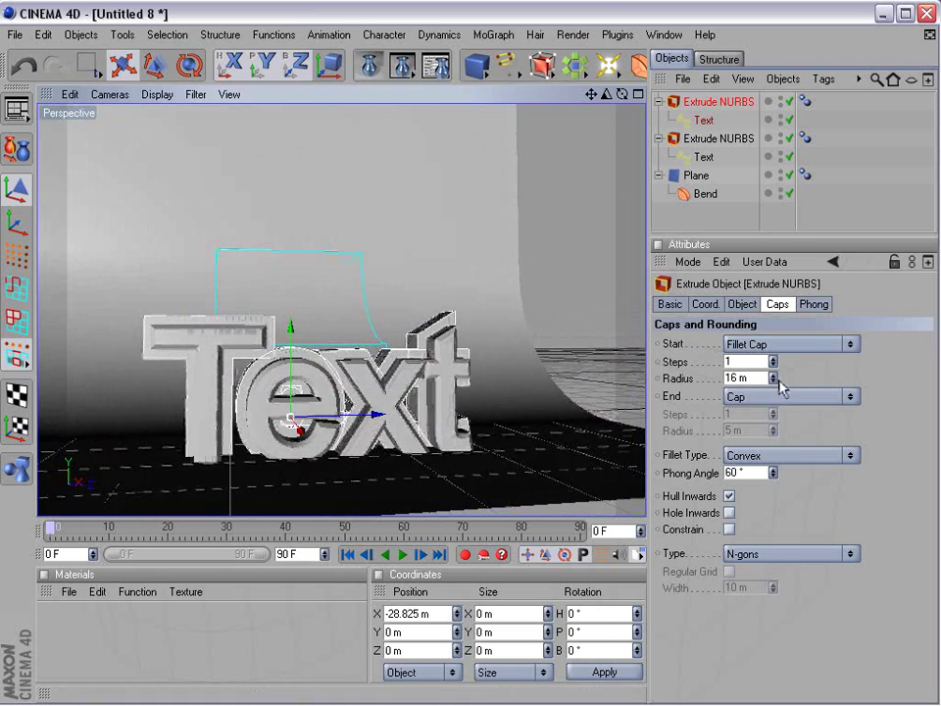
mouse_move(778, 382)
mouse_down()
mouse_move(774, 392)
mouse_move(768, 384)
mouse_up()
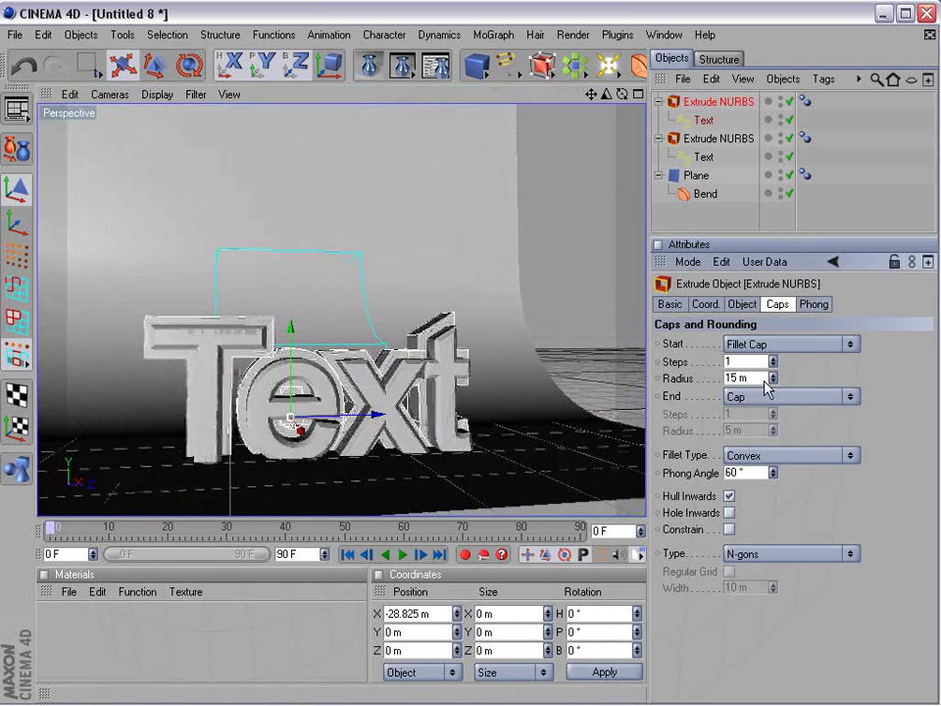
click(537, 343)
alt+drag(247, 438, 200, 431)
- Rectangle-select both extruded text objects in the Front view and move them vertically to about 18.4 m in Y to rest on the plane
middle_click(200, 431)
click(533, 444)
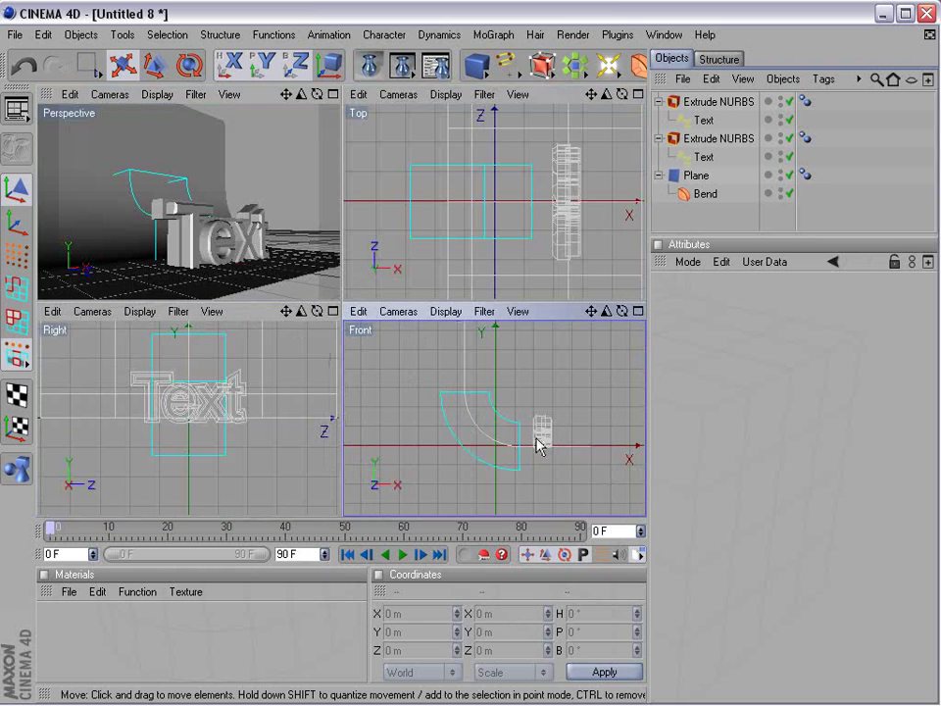
alt+middle_drag(538, 444, 455, 416)
alt+right_drag(455, 415, 395, 410)
alt+middle_drag(395, 410, 419, 449)
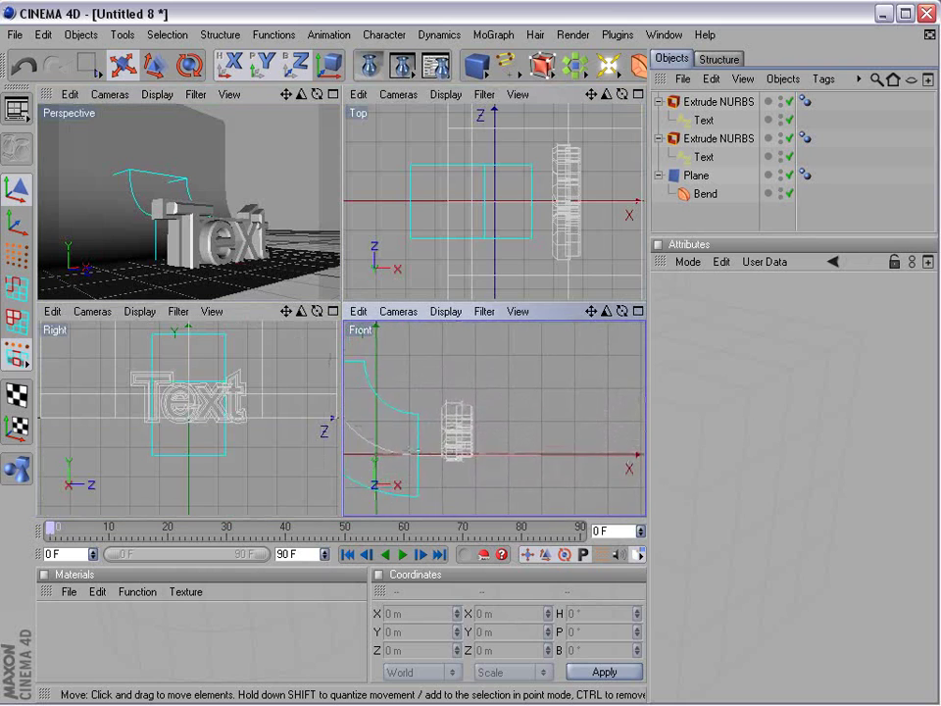
alt+right_drag(420, 404, 443, 446)
alt+middle_drag(465, 417, 491, 403)
right_click(391, 335)
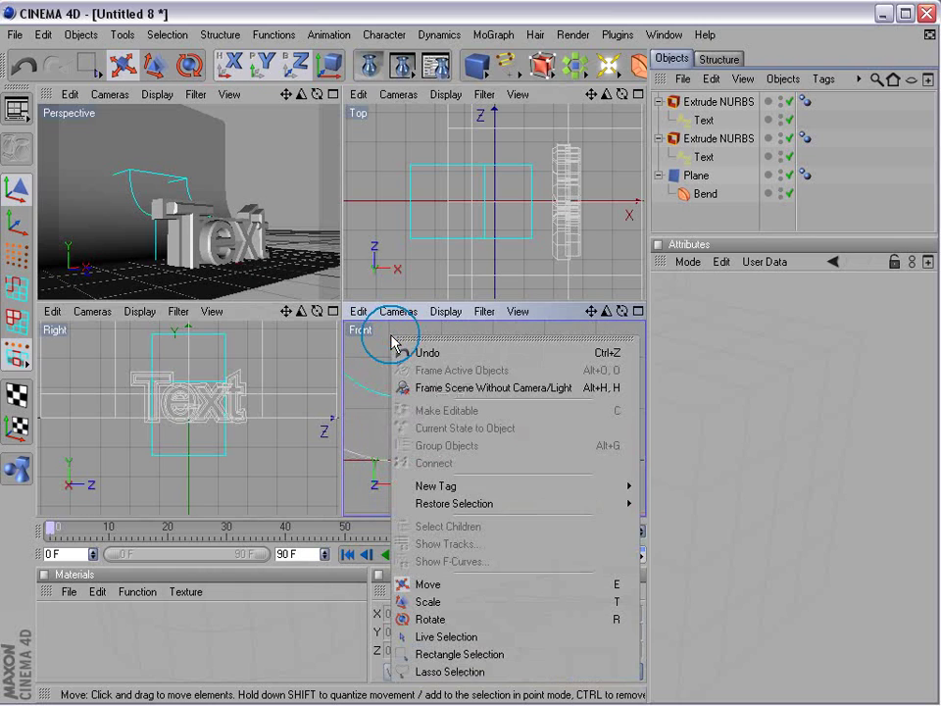
click(501, 655)
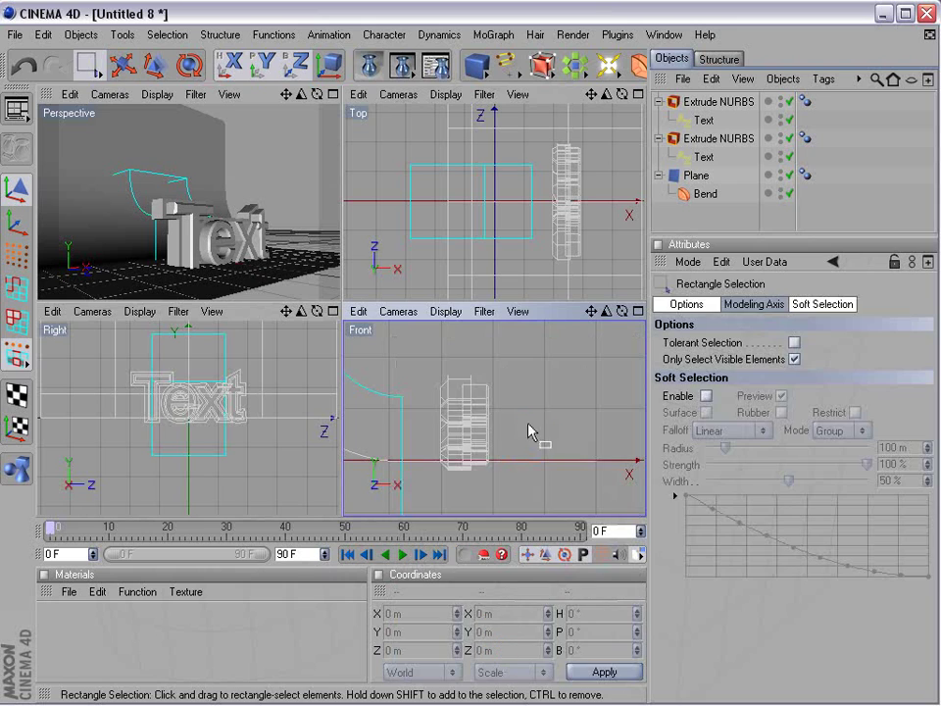
drag(542, 374, 409, 445)
drag(546, 356, 427, 439)
click(123, 66)
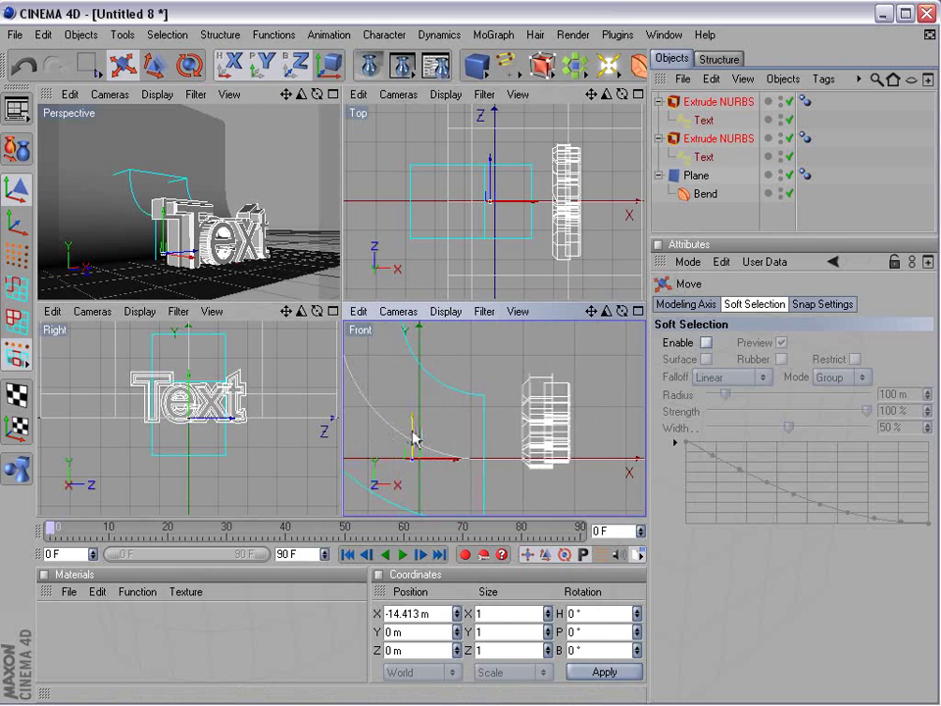
drag(413, 432, 413, 460)
alt+middle_drag(520, 437, 478, 357)
alt+middle_drag(466, 409, 475, 467)
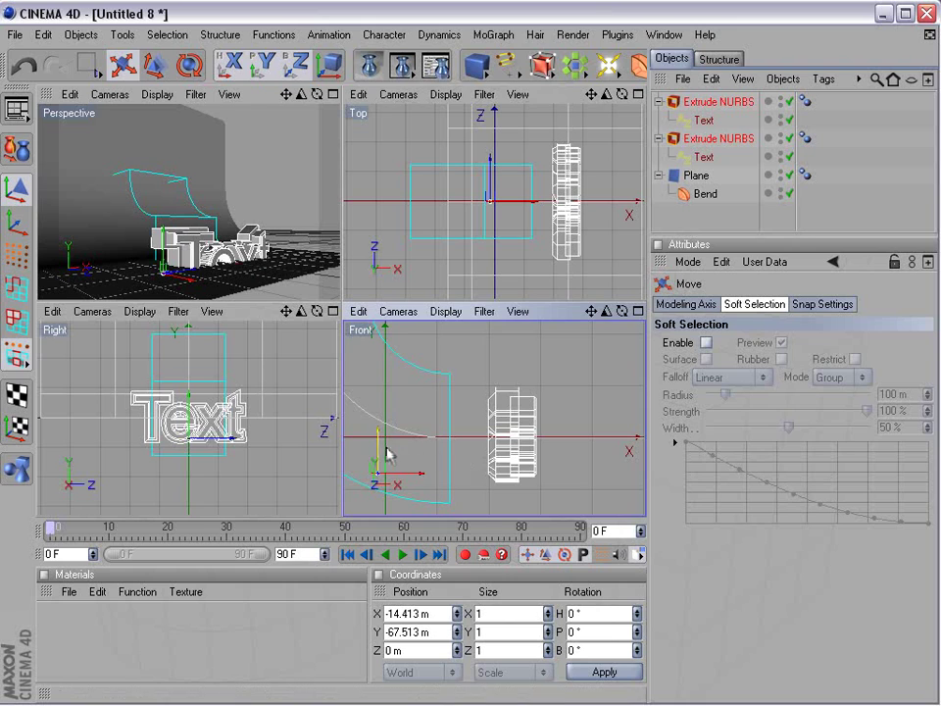
scroll(480, 444, up, 2)
drag(353, 460, 354, 405)
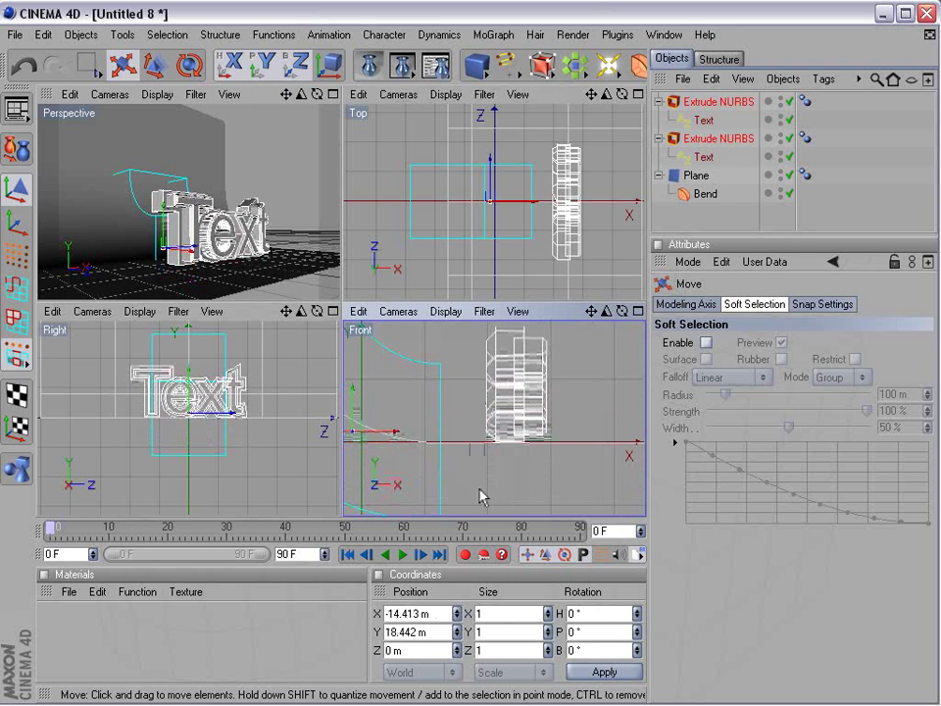
click(507, 436)
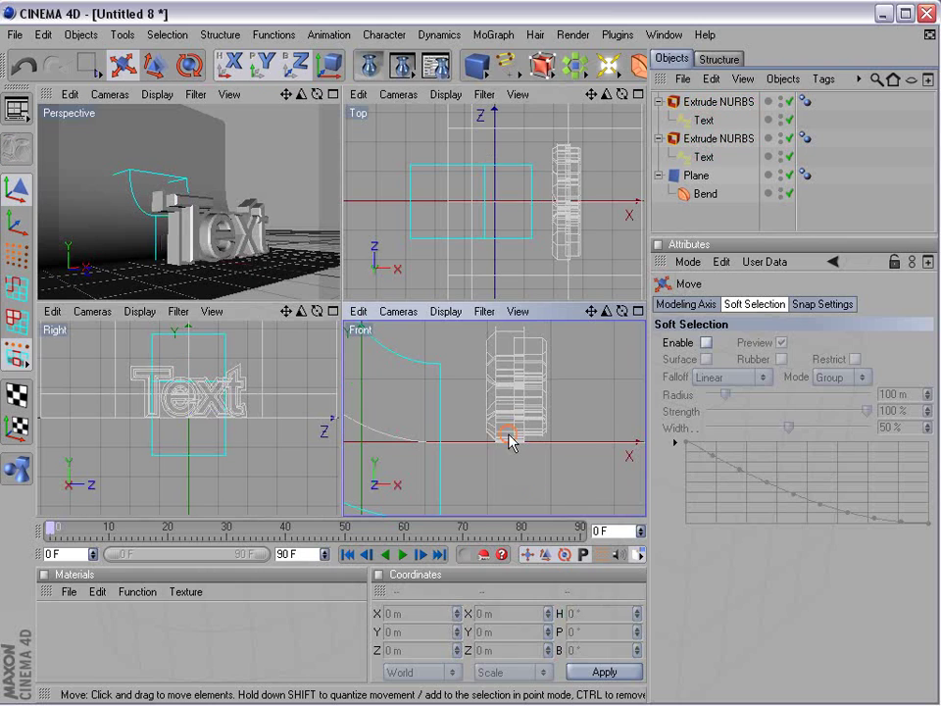
- Enlarge the backdrop plane to a width of 1990 m and a height of 1792 m
middle_click(280, 203)
mouse_move(456, 412)
alt+mouse_down()
mouse_move(449, 422)
mouse_move(462, 425)
alt+mouse_up()
scroll(470, 423, down, 5)
click(257, 202)
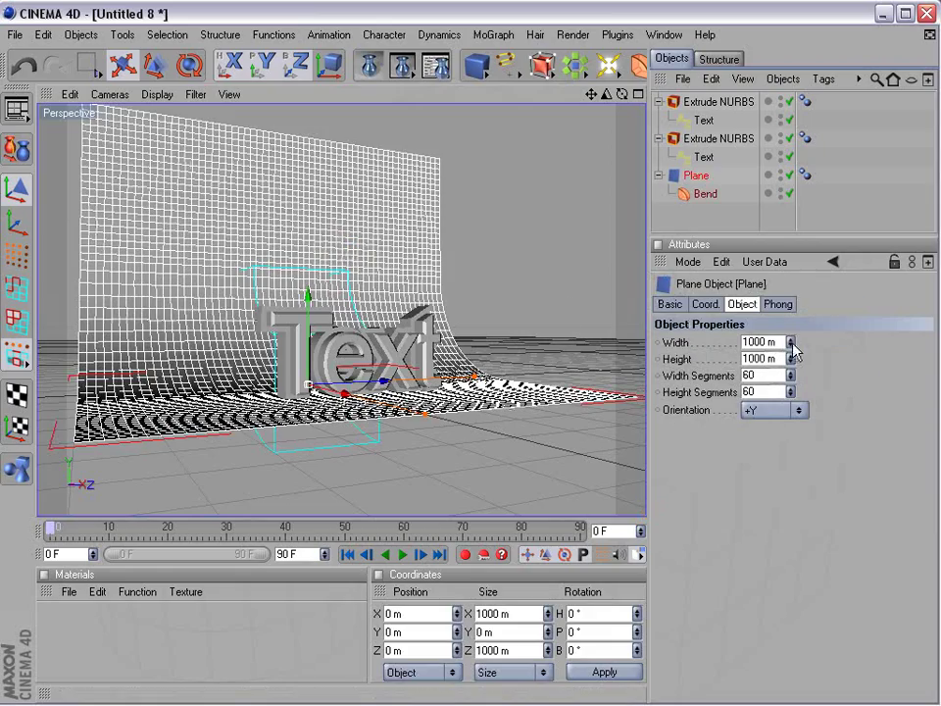
drag(792, 343, 753, 395)
drag(791, 358, 686, 380)
click(588, 353)
- Move the backdrop plane sideways along Z to about 360 m
alt+middle_drag(390, 399, 442, 379)
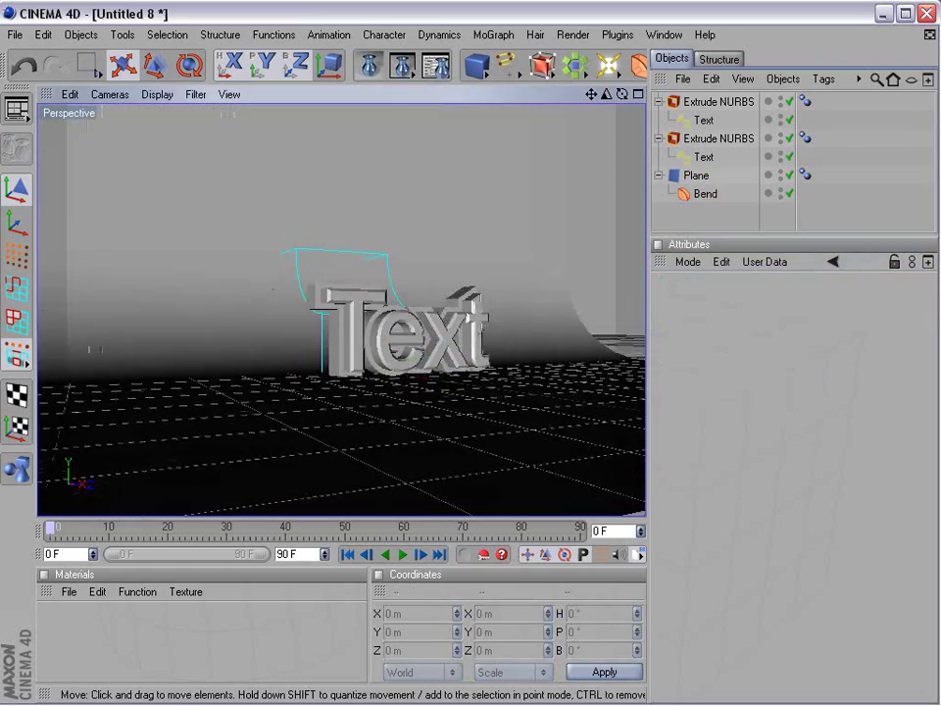
mouse_move(442, 378)
alt+right_down()
mouse_move(463, 379)
mouse_move(436, 363)
alt+right_up()
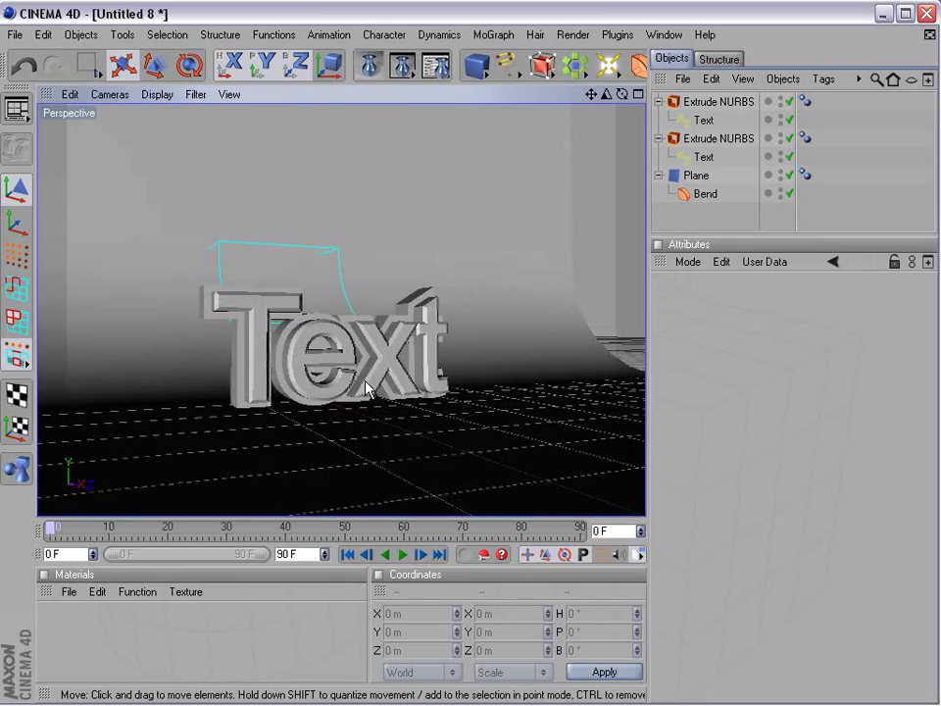
click(499, 334)
drag(317, 389, 473, 382)
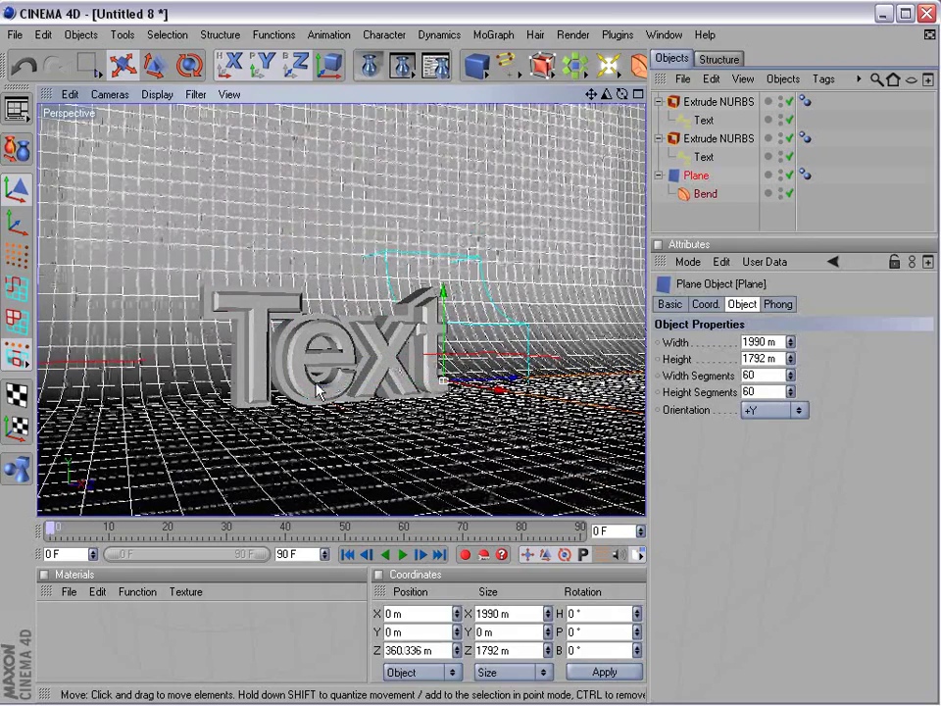
- Deselect the plane, render the perspective view to the Picture Viewer and examine the preview
middle_click(424, 314)
click(413, 238)
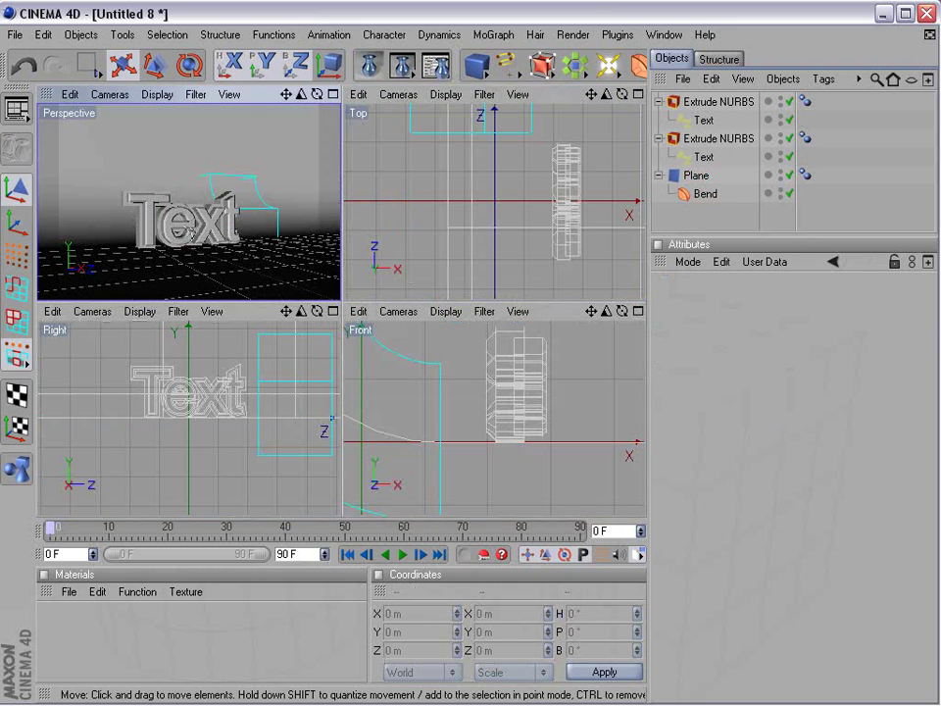
middle_click(189, 231)
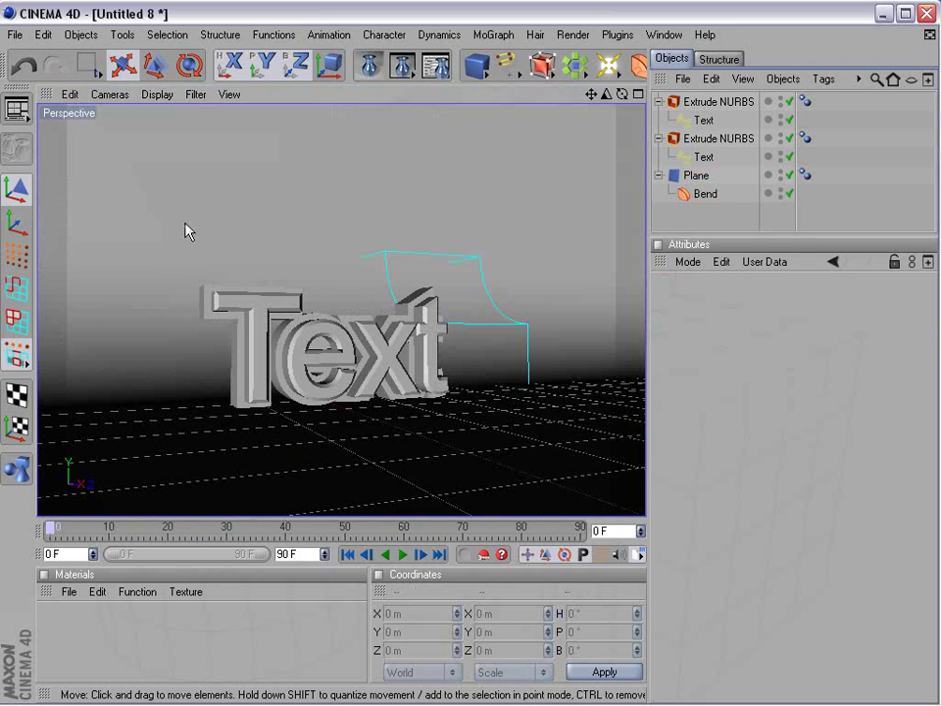
click(403, 66)
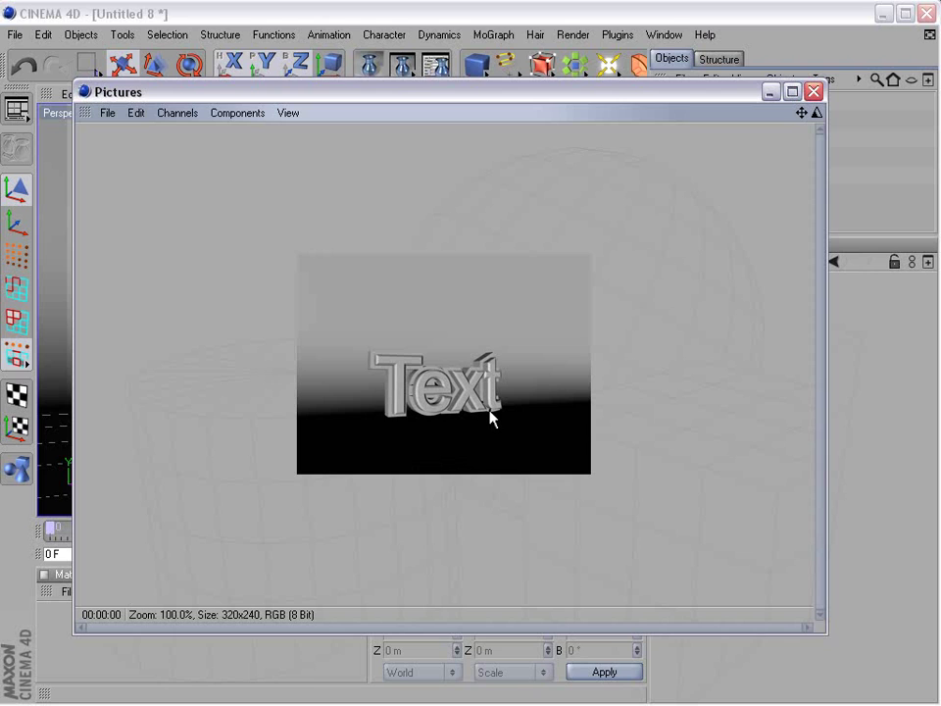
click(814, 92)
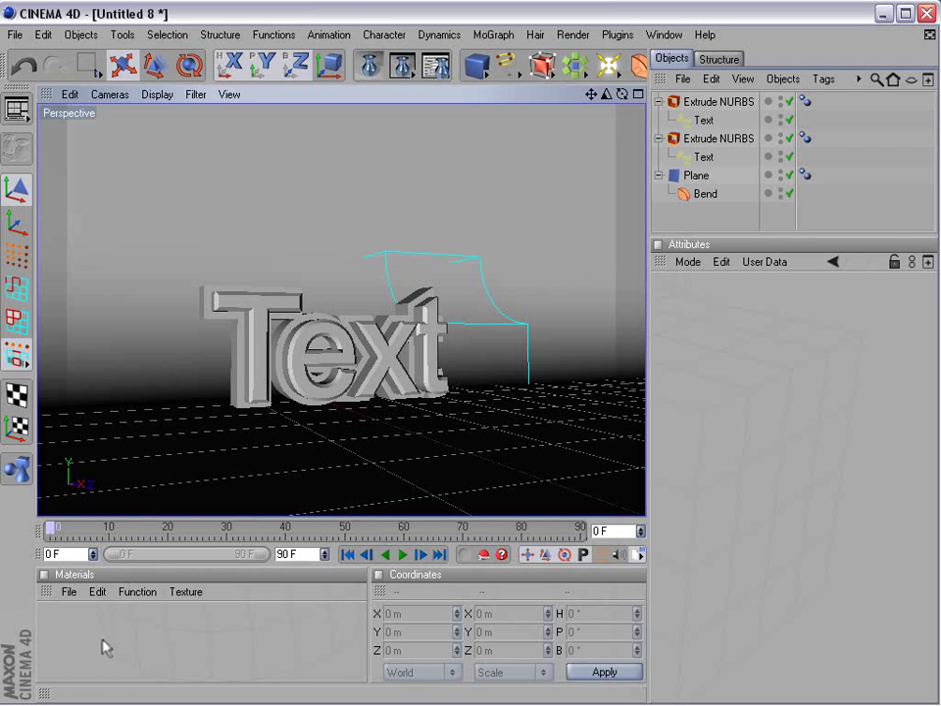
- Create a new material and enable its Reflection channel in the Material Editor
click(69, 591)
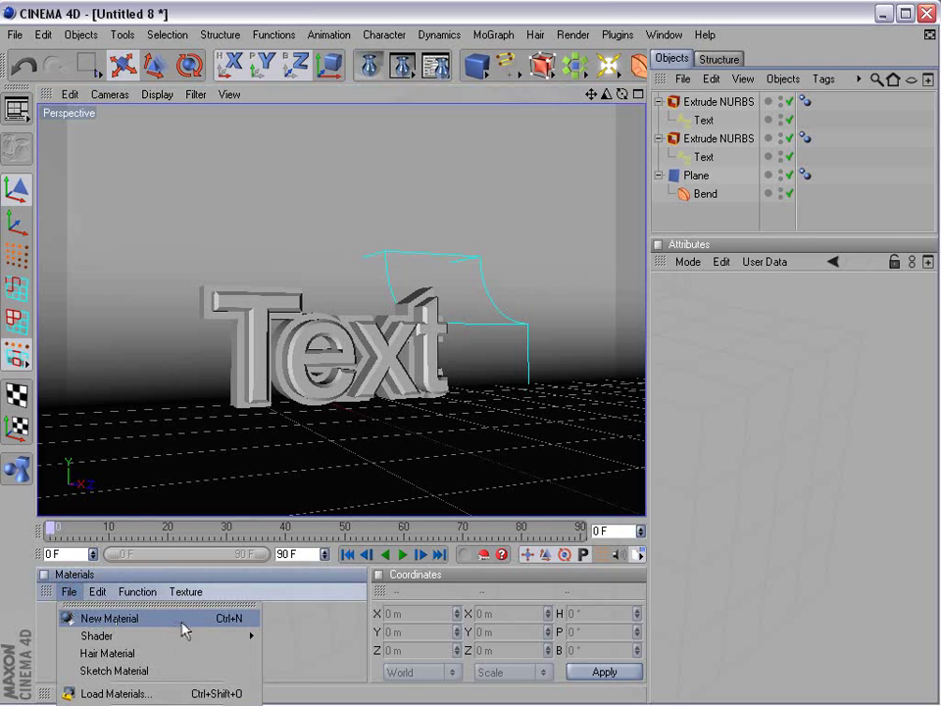
click(110, 619)
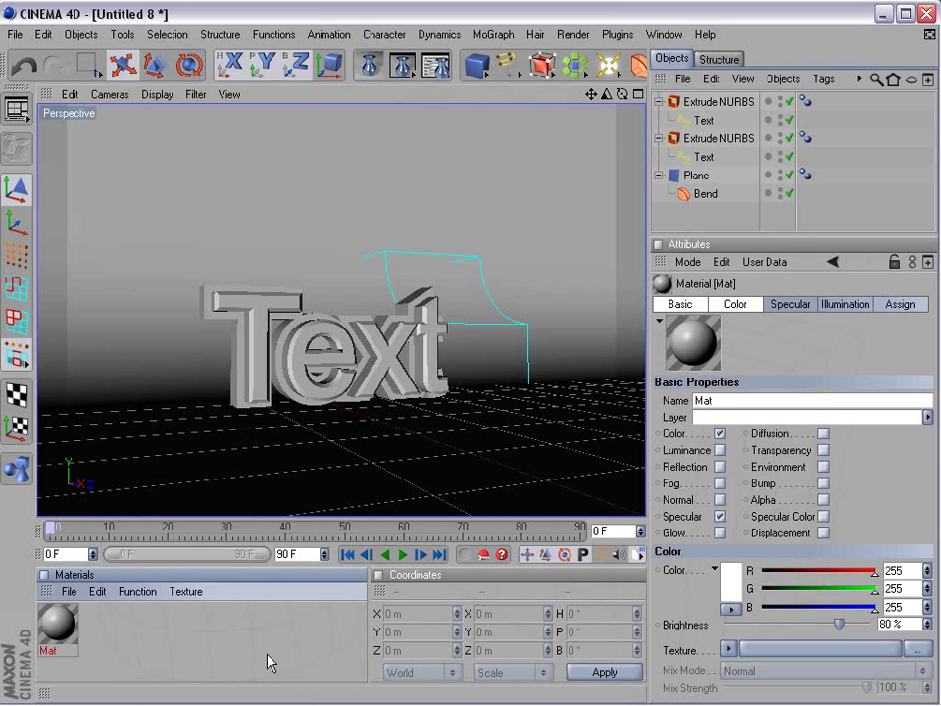
double_click(59, 624)
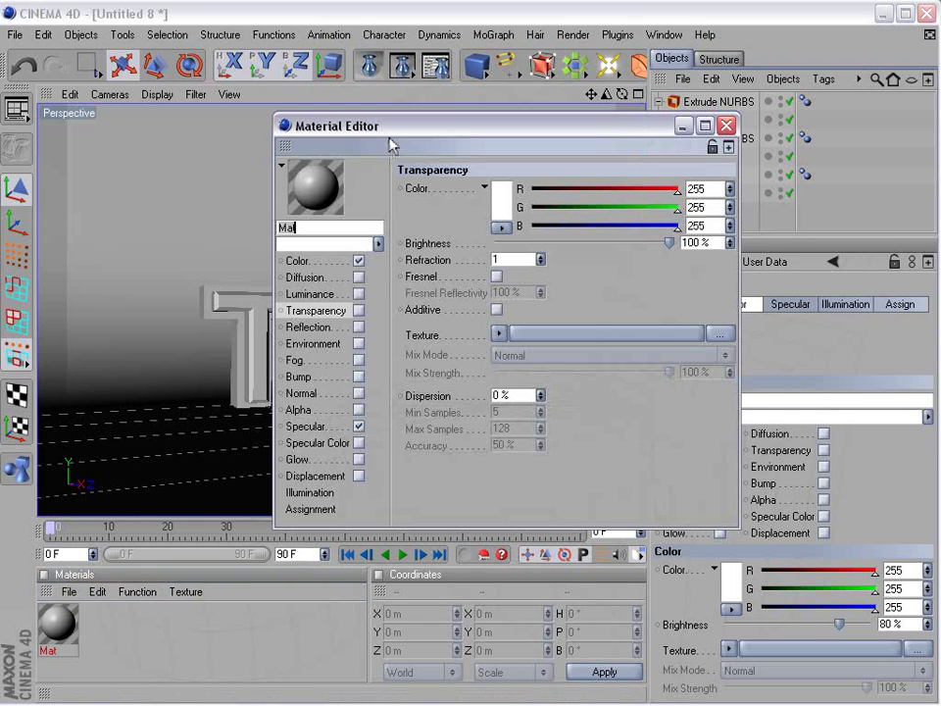
drag(390, 126, 312, 201)
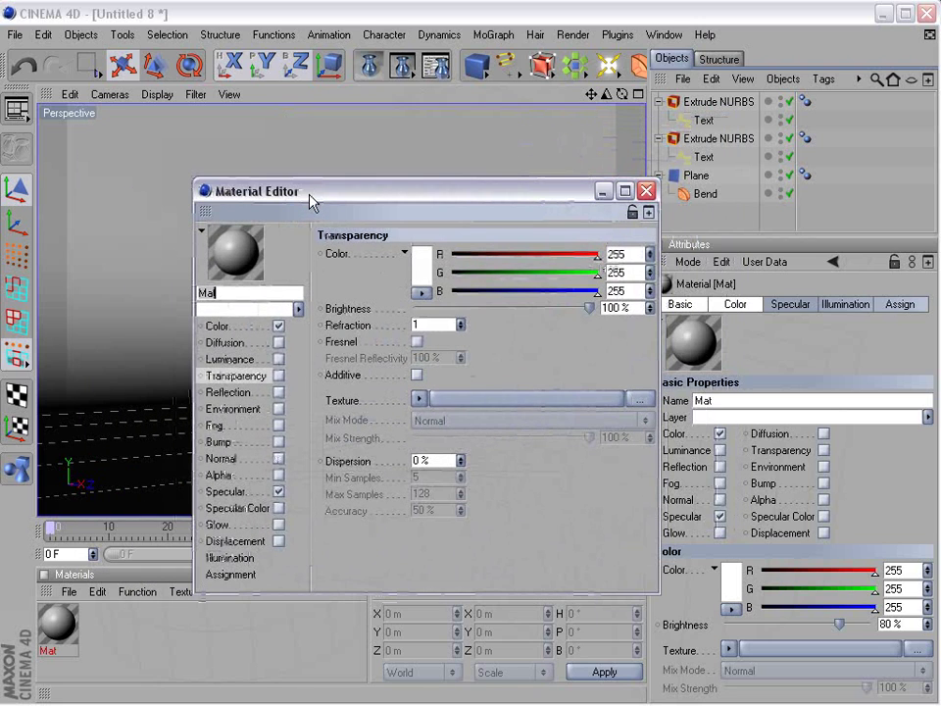
drag(312, 200, 387, 169)
click(292, 361)
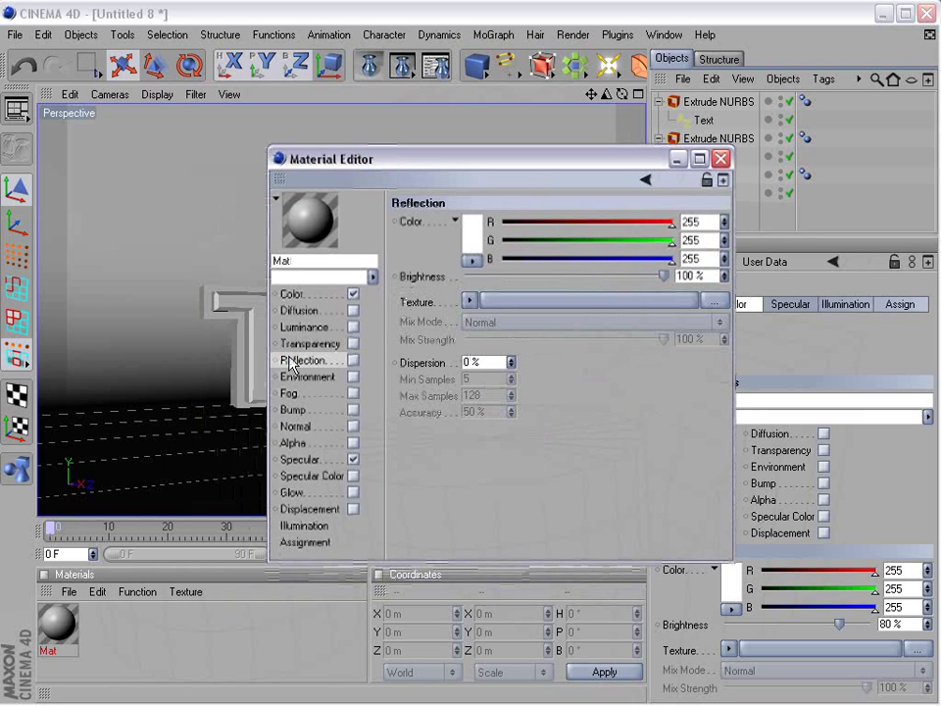
click(352, 360)
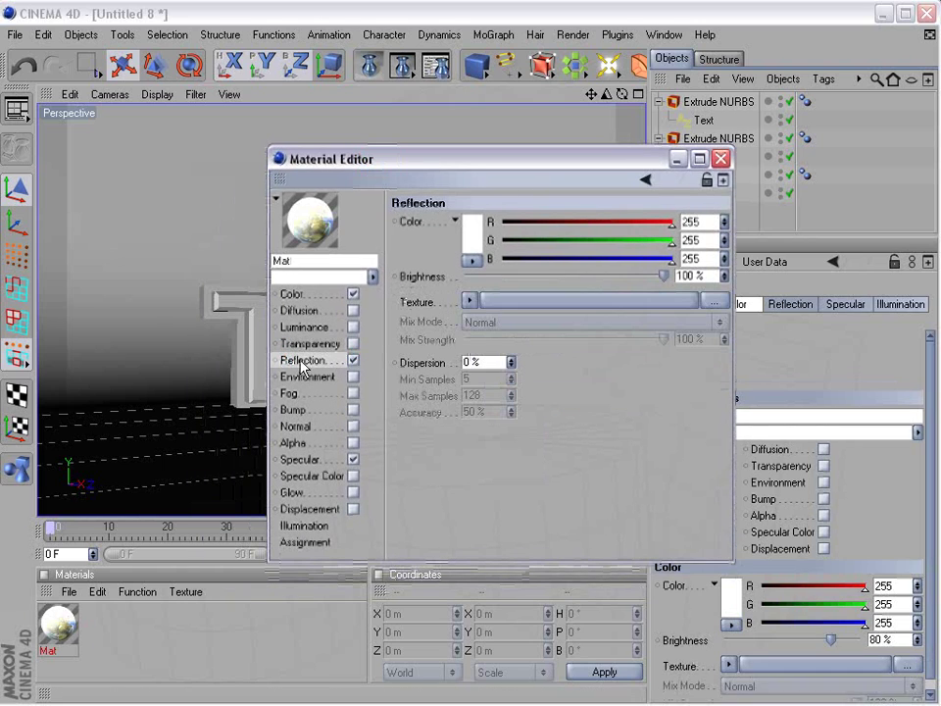
- Load HDR001_500x500.hdr as the material's reflection texture and lower its mix strength
click(714, 301)
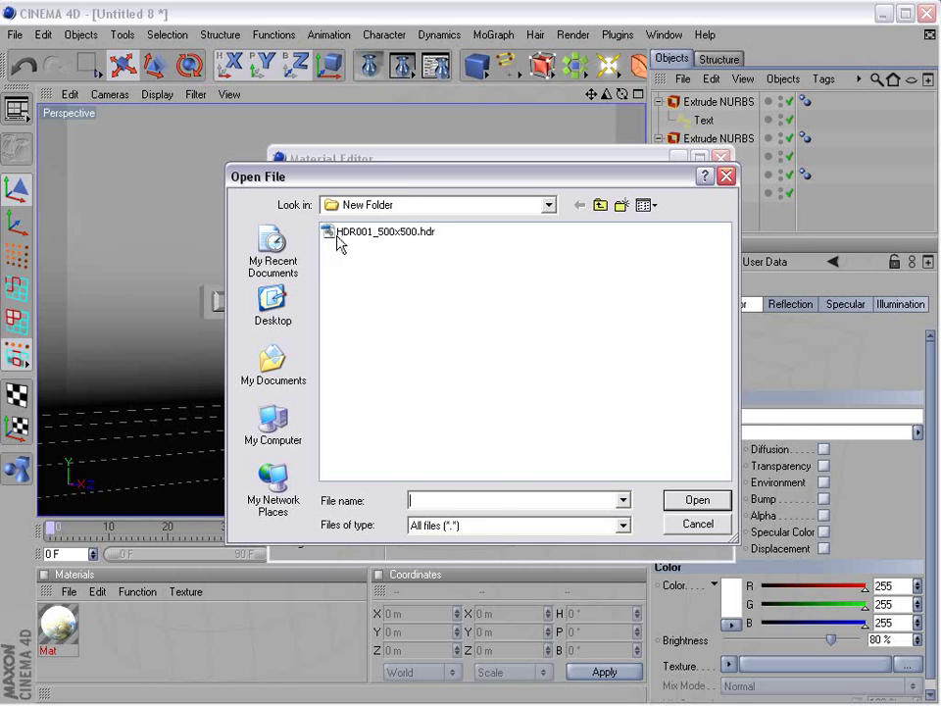
click(330, 235)
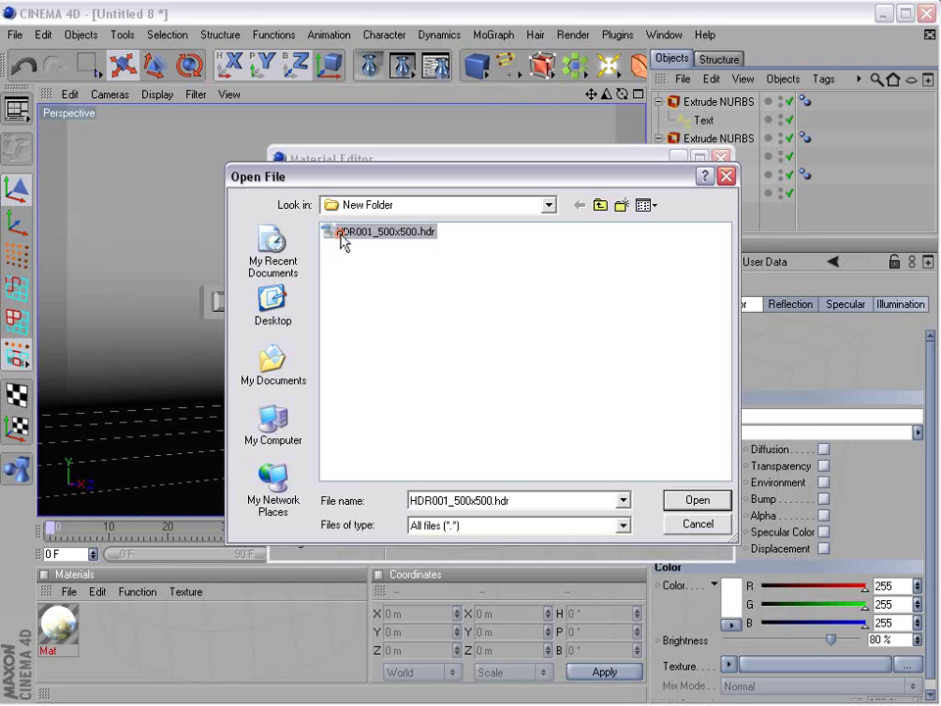
click(694, 503)
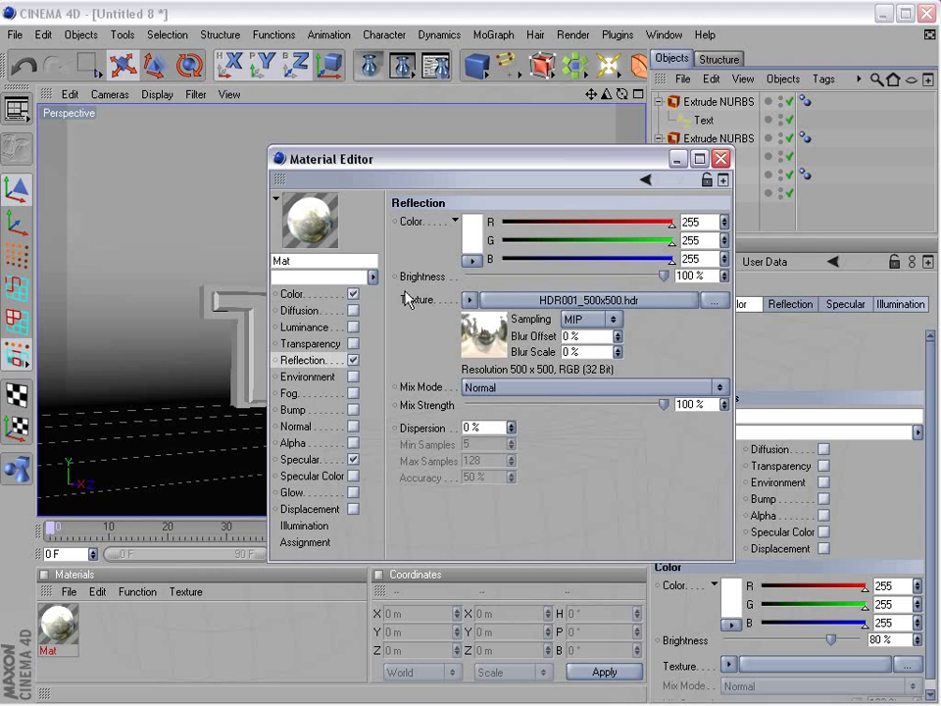
drag(666, 276, 695, 278)
drag(660, 403, 571, 410)
- Set the material's specular height to 36 % and apply the material to the front text
click(352, 459)
click(353, 458)
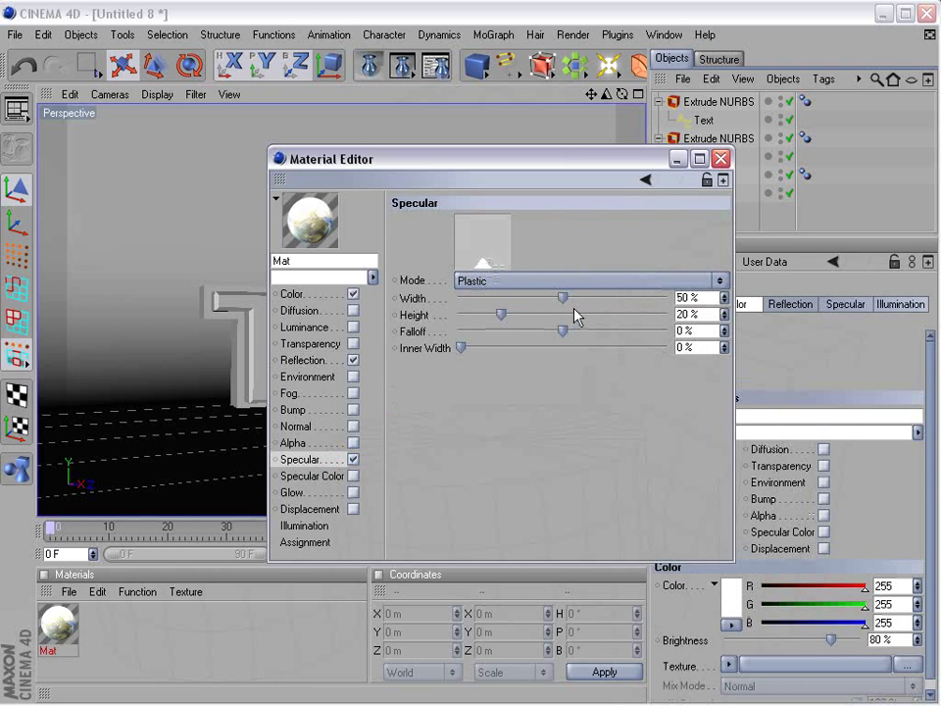
drag(501, 315, 563, 299)
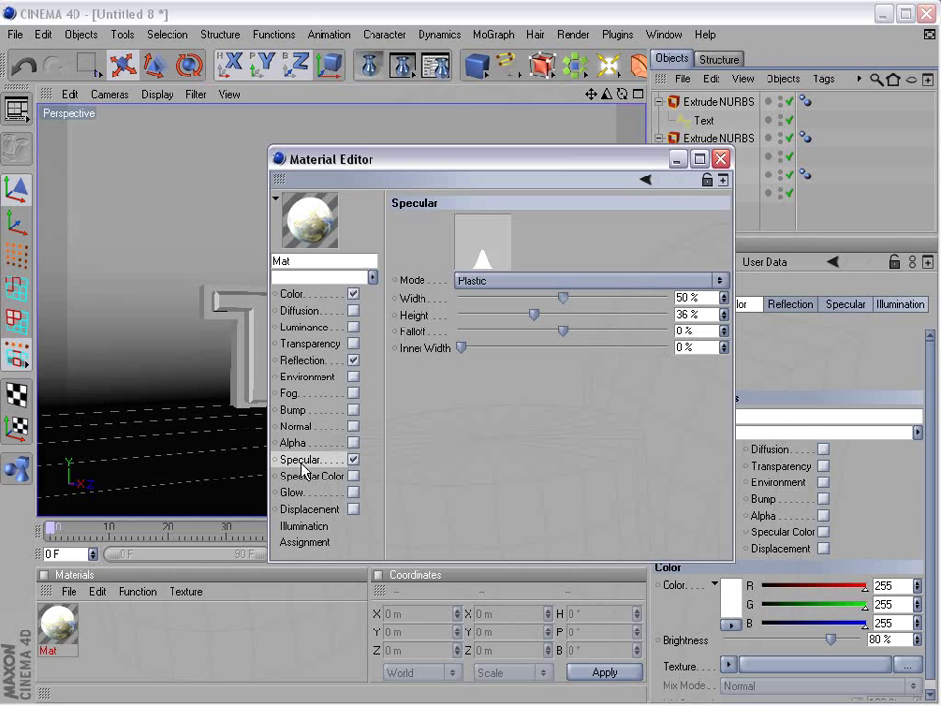
click(721, 159)
click(58, 630)
drag(59, 630, 260, 343)
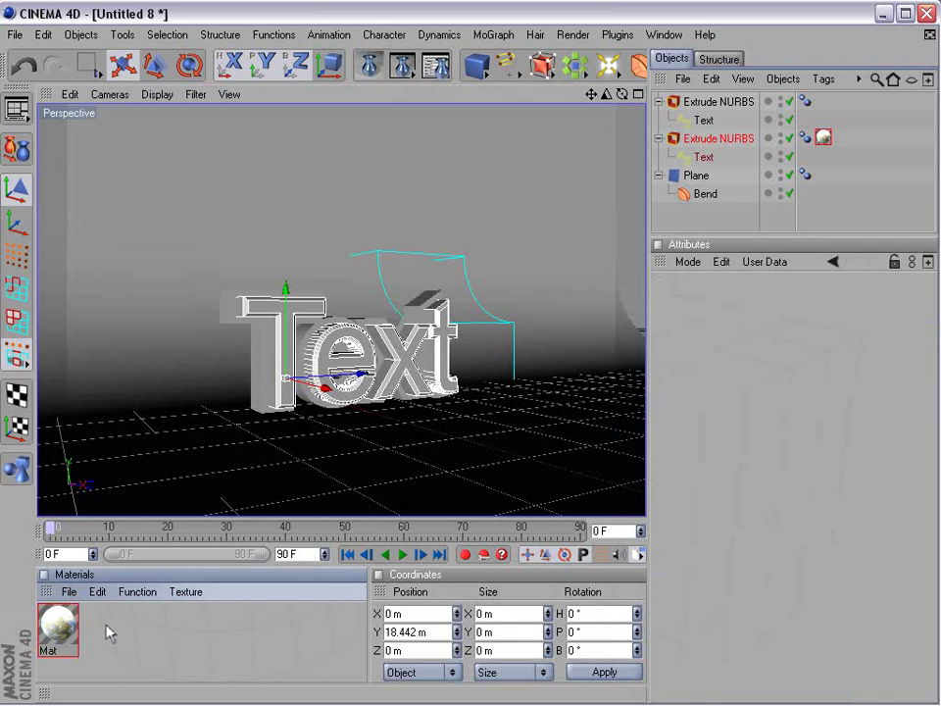
- Create a second material with a near-black colour of RGB 25, 25, 25 and apply it to the rear outline text
double_click(111, 632)
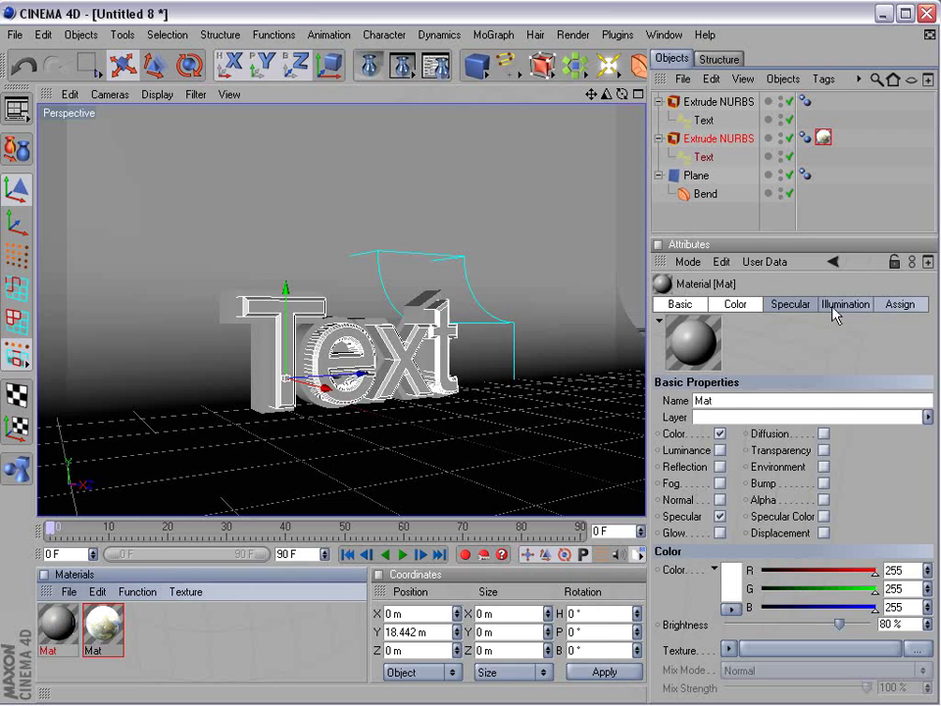
click(731, 580)
click(402, 222)
drag(405, 226, 404, 219)
click(43, 309)
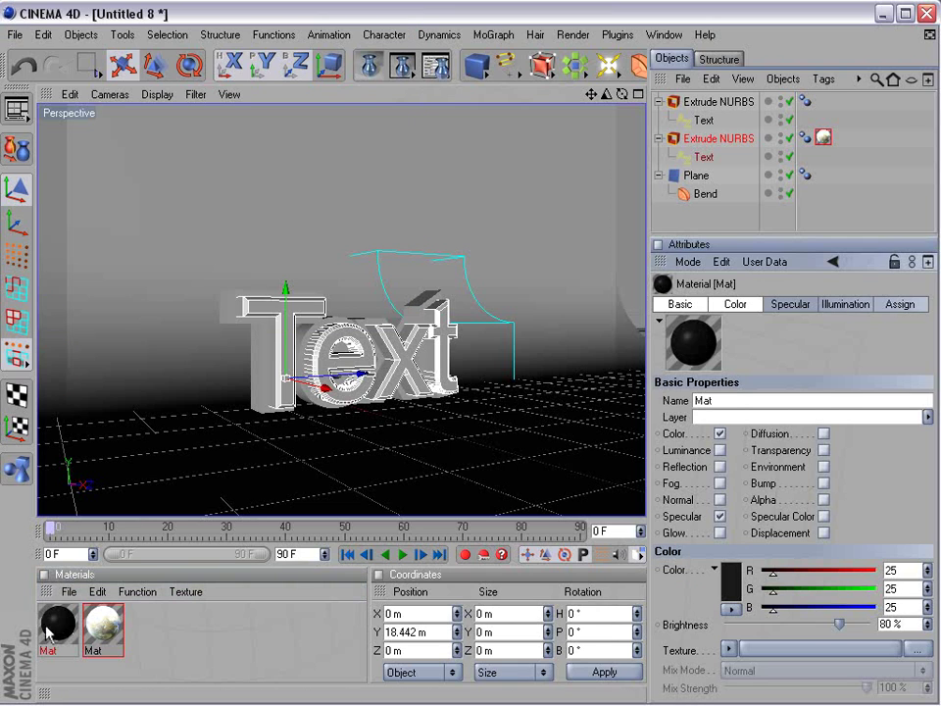
drag(49, 632, 713, 103)
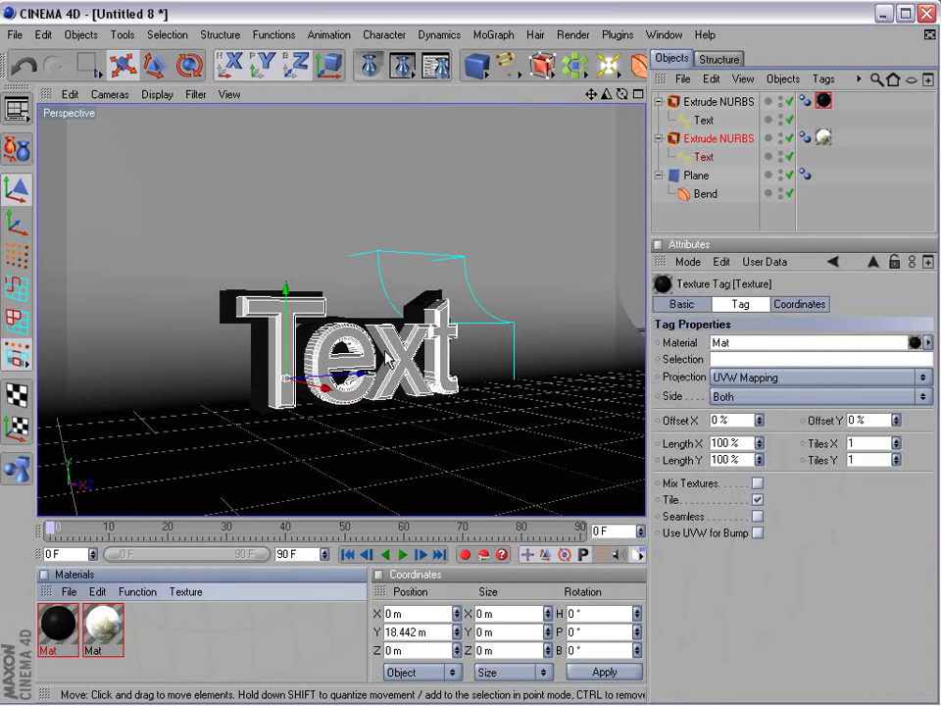
- Render the textured scene to the Picture Viewer and examine both text materials
click(402, 65)
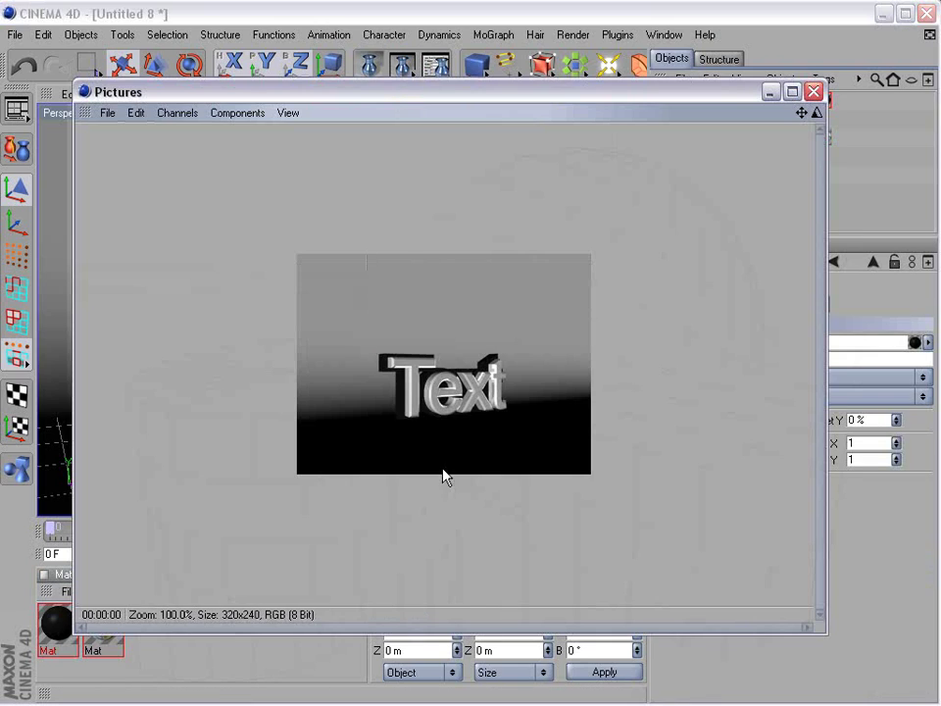
click(813, 91)
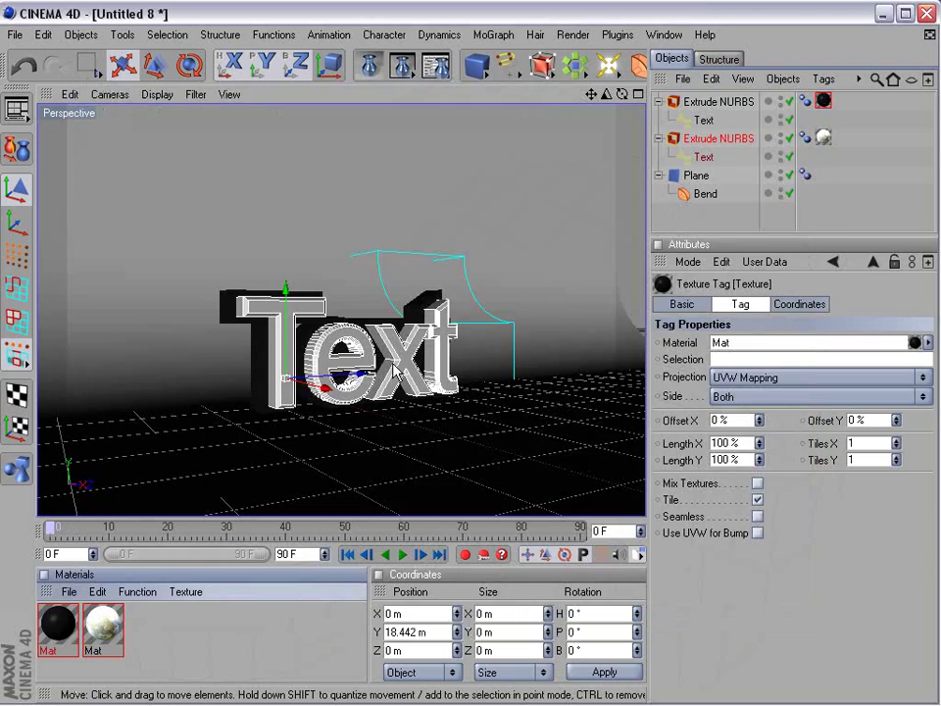
- Deselect the text and add a light object to the scene
mouse_move(390, 368)
alt+mouse_down()
mouse_move(386, 392)
mouse_move(355, 377)
mouse_move(395, 352)
alt+mouse_up()
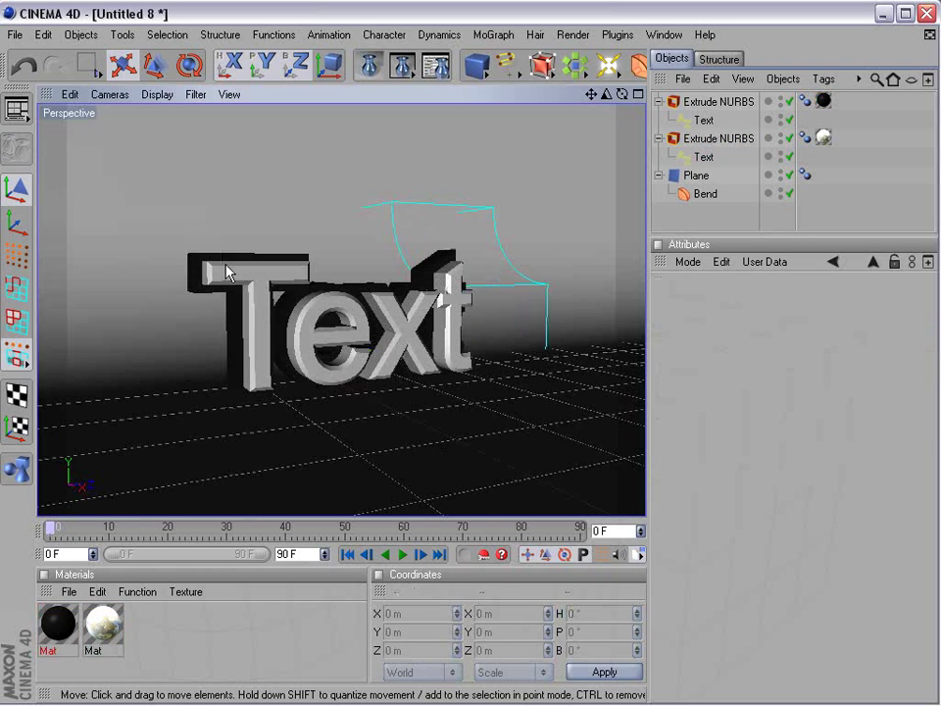
drag(609, 65, 677, 96)
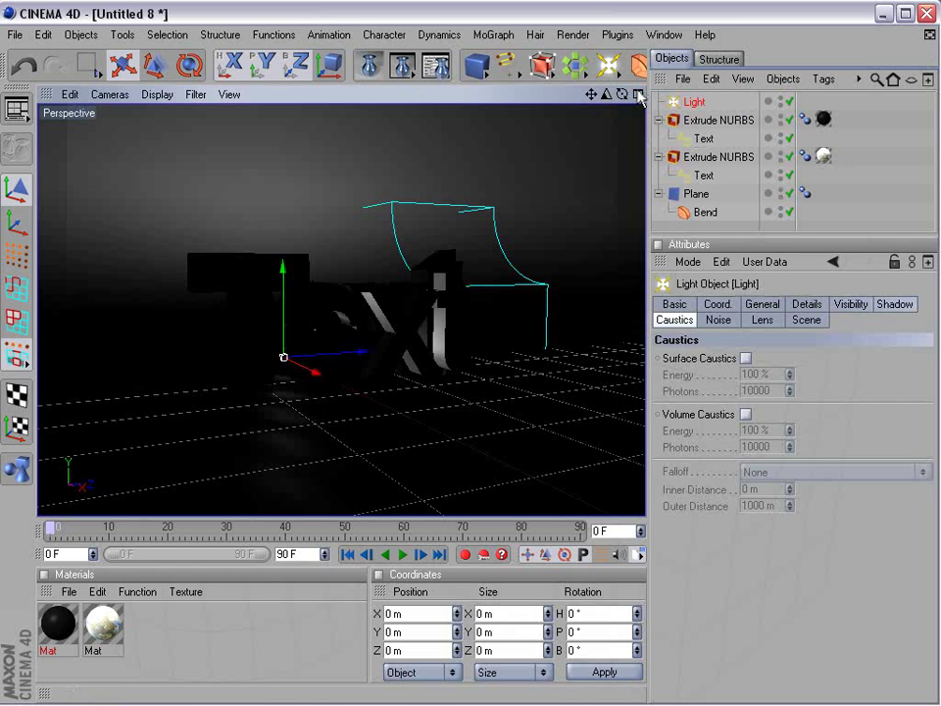
- Position the light above and in front of the text, at about X 895 m and Y 604 m
middle_click(306, 330)
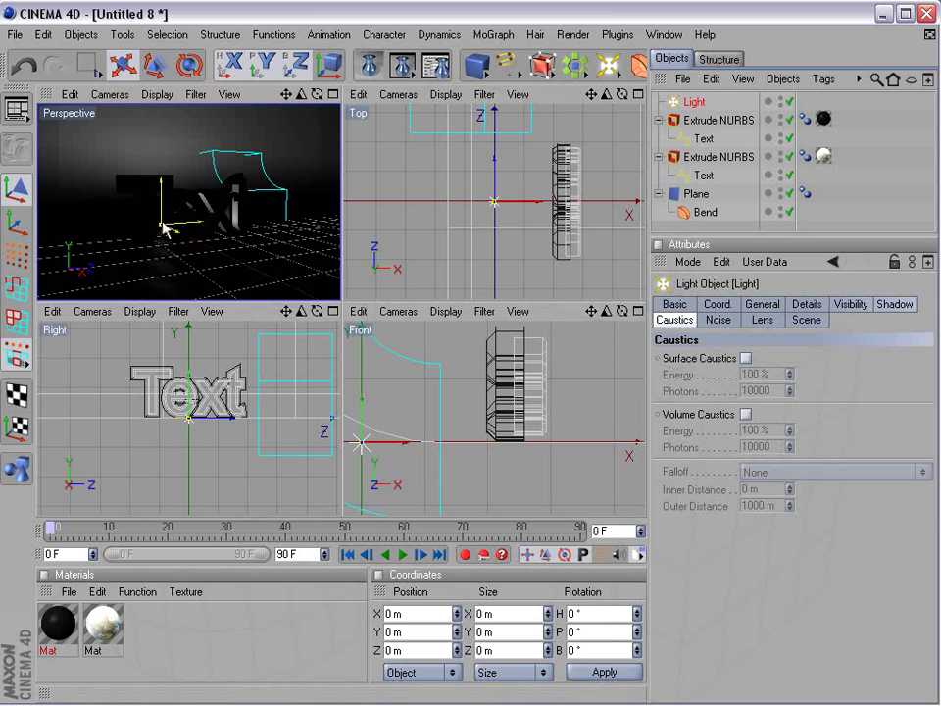
alt+middle_drag(440, 401, 442, 412)
scroll(442, 412, down, 2)
scroll(444, 419, down, 3)
drag(458, 392, 458, 286)
alt+middle_drag(468, 395, 436, 468)
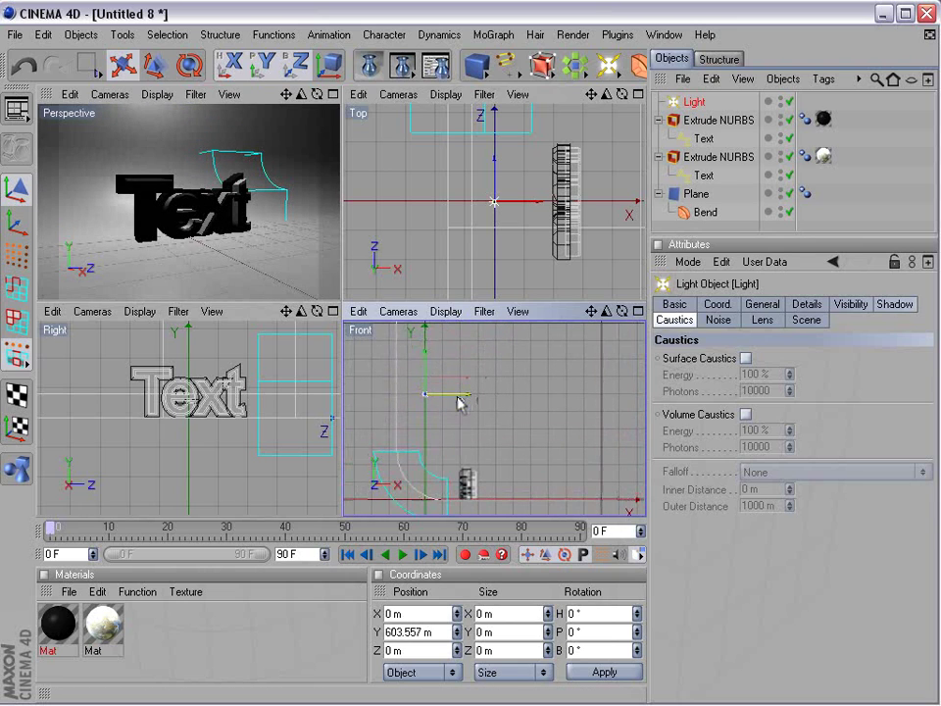
drag(458, 395, 616, 394)
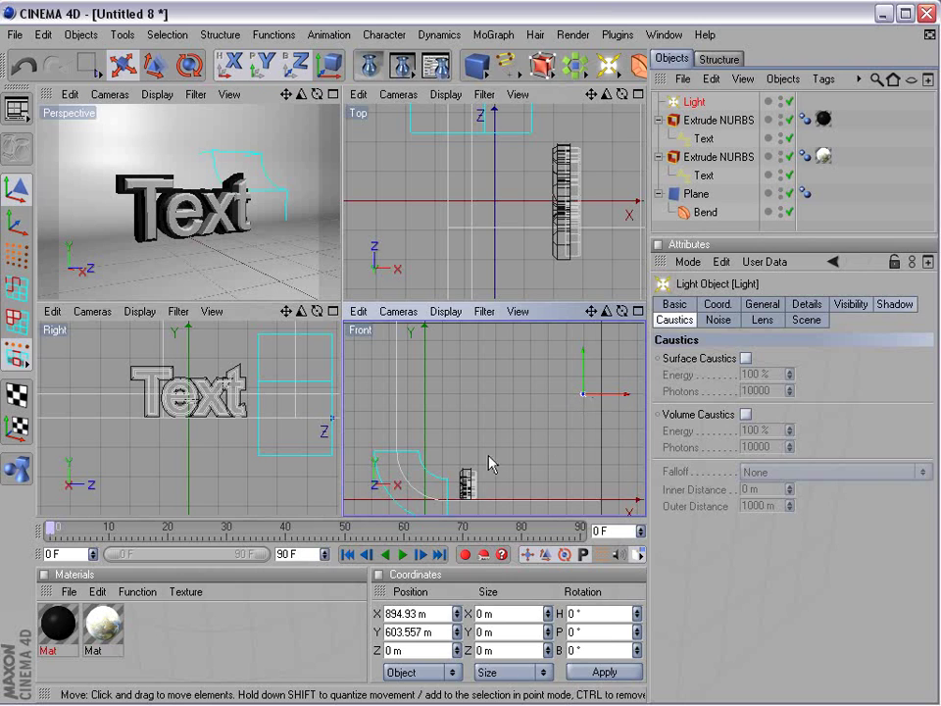
alt+middle_drag(495, 128, 474, 176)
alt+right_drag(474, 177, 534, 246)
scroll(537, 247, down, 3)
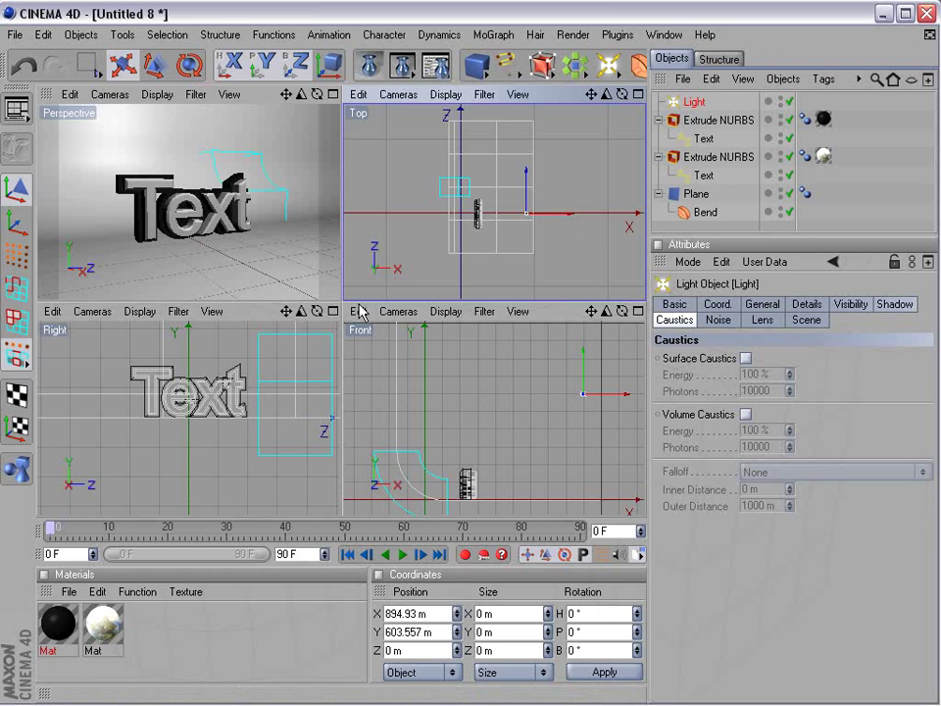
key(F1)
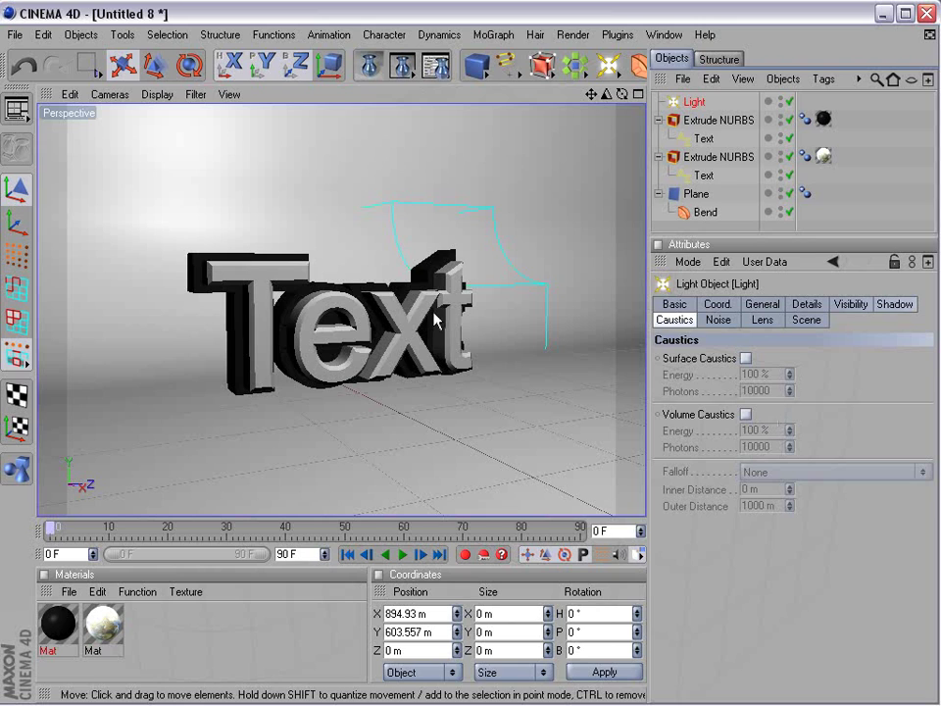
- Enable ambient occlusion for the whole scene in the render settings
click(437, 66)
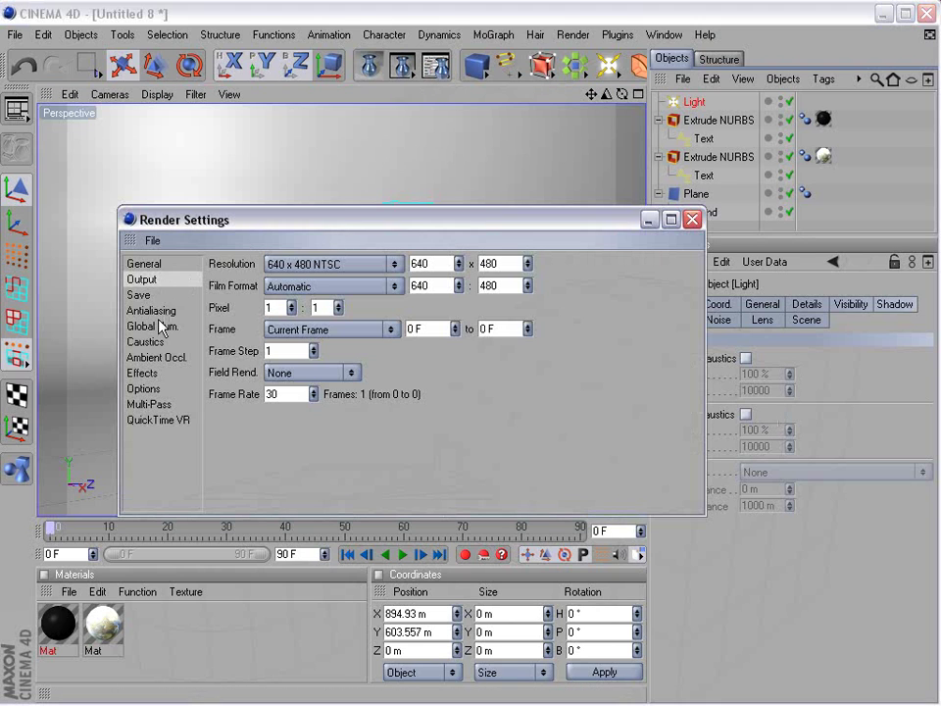
click(137, 359)
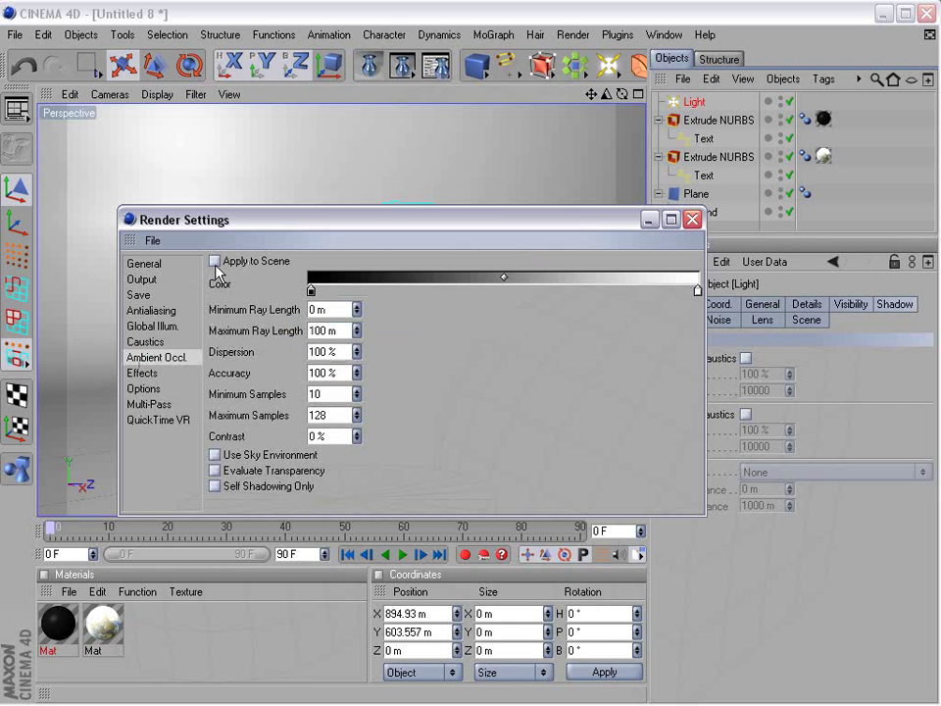
click(215, 260)
drag(246, 227, 340, 231)
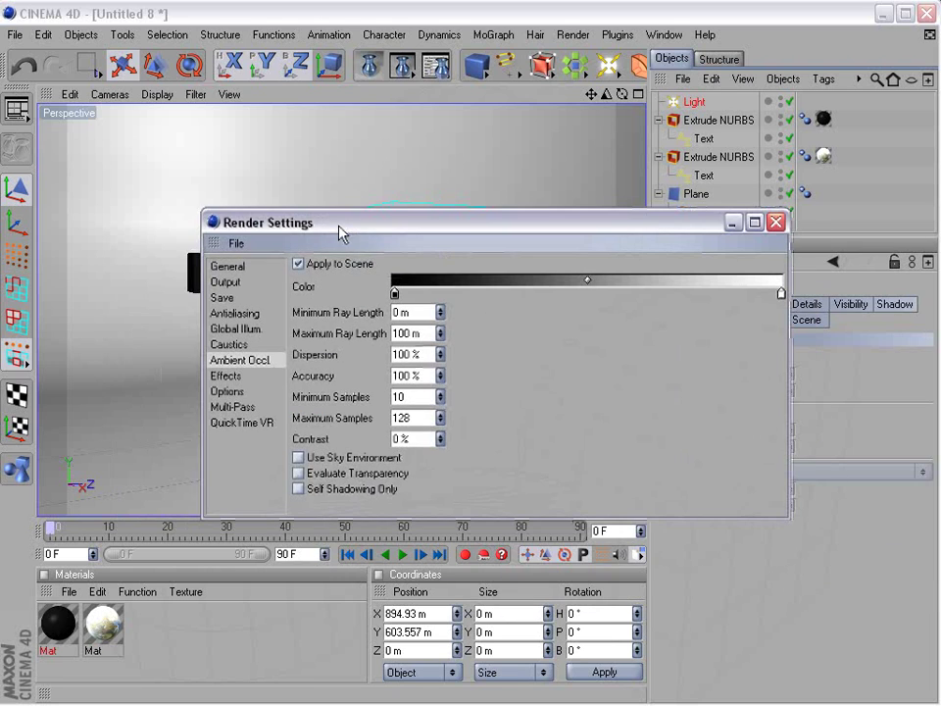
- Render the lit scene to the Picture Viewer, examine the shading, and close the render and its settings
click(406, 71)
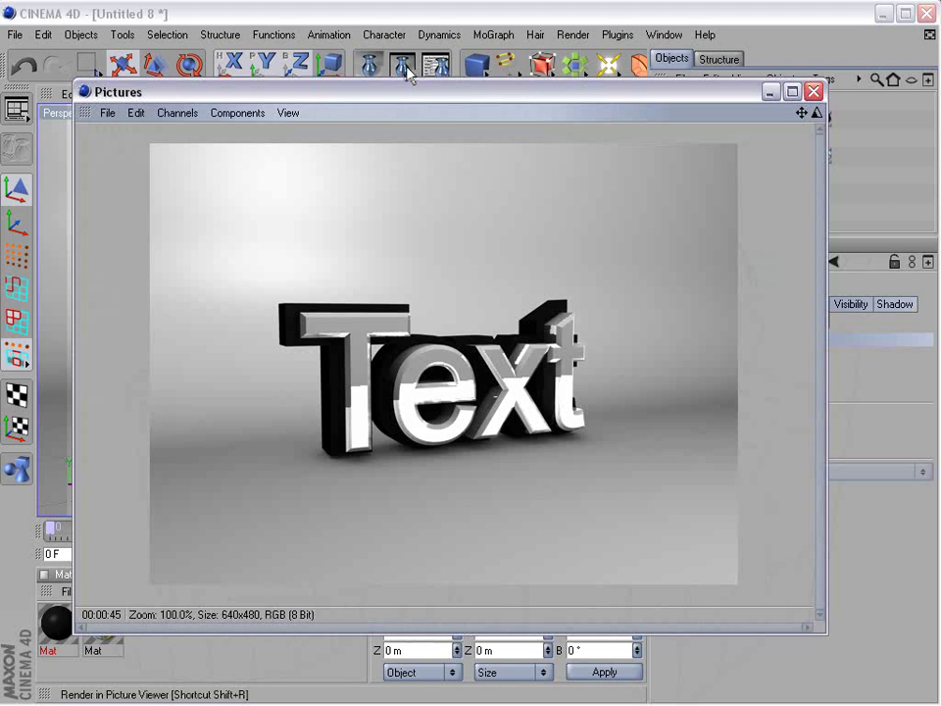
click(813, 91)
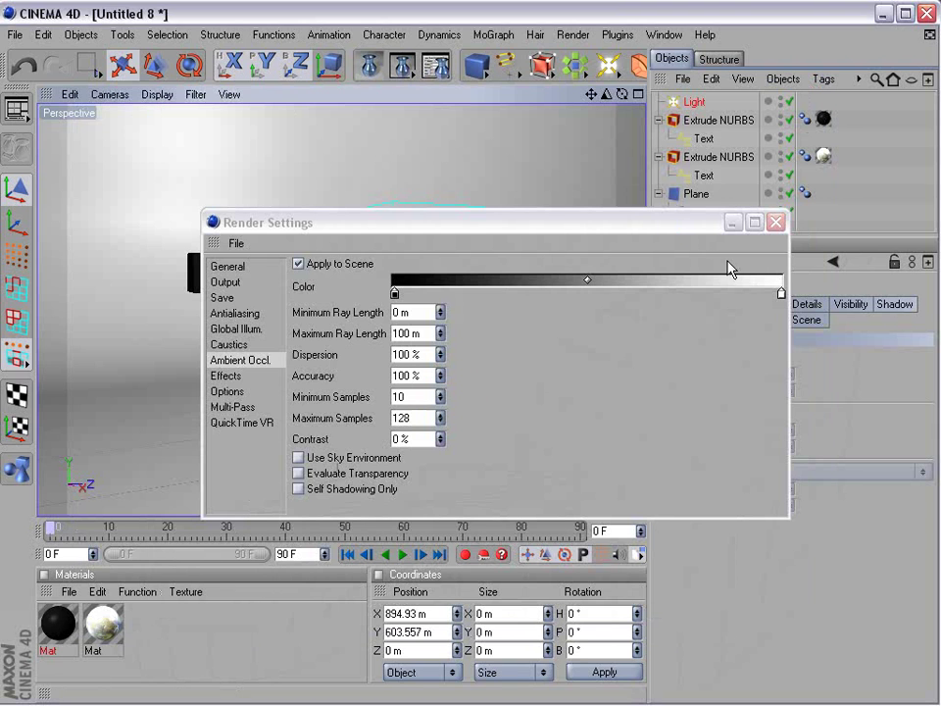
click(775, 221)
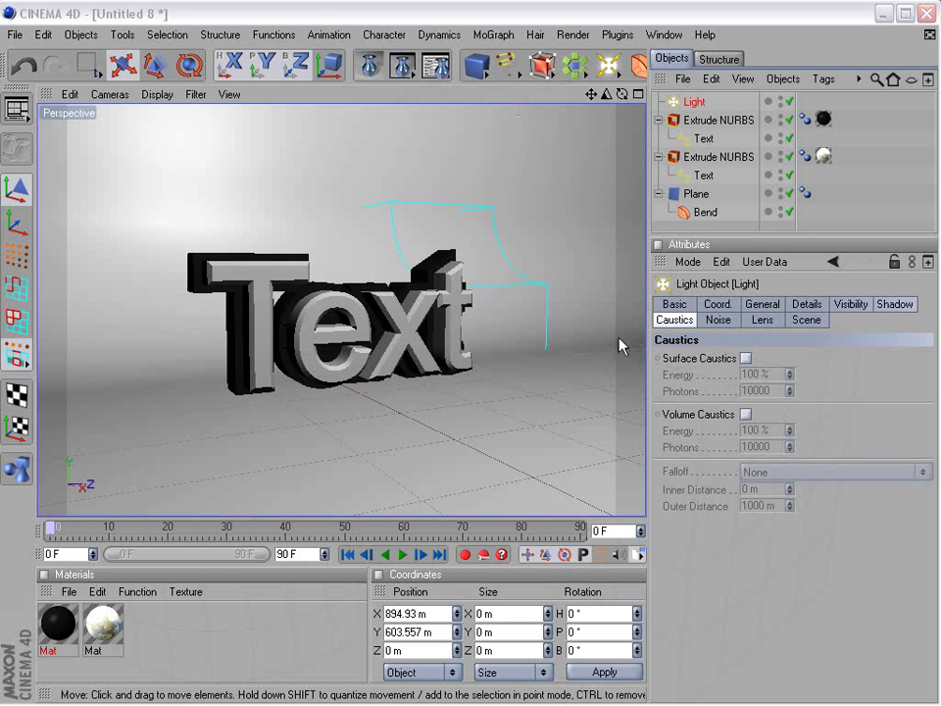
- Widen the viewport area and show the scene in all four views
drag(649, 357, 679, 355)
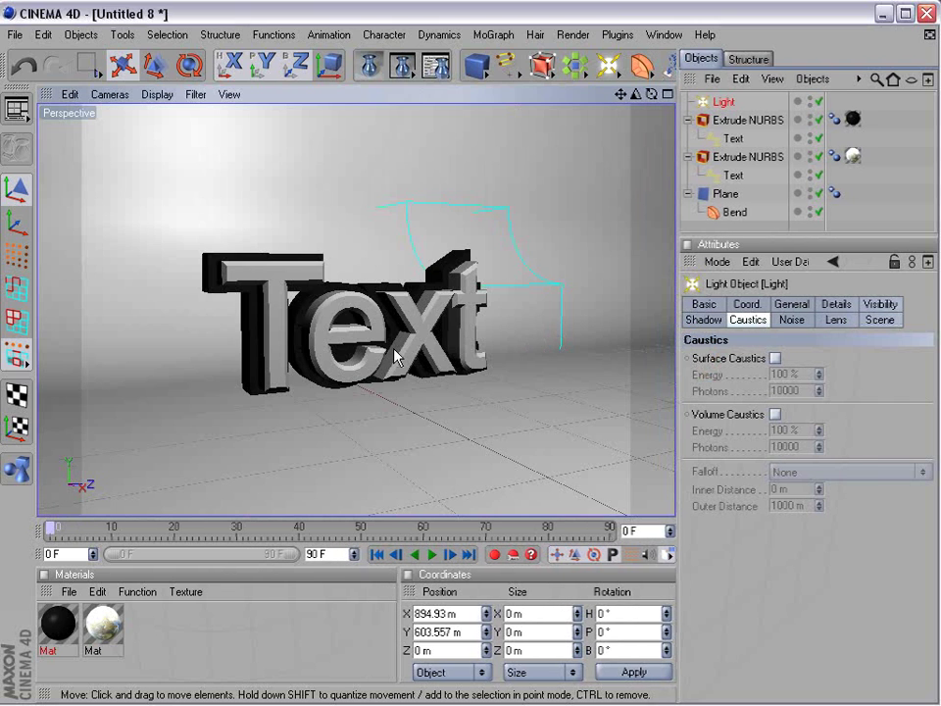
middle_click(395, 358)
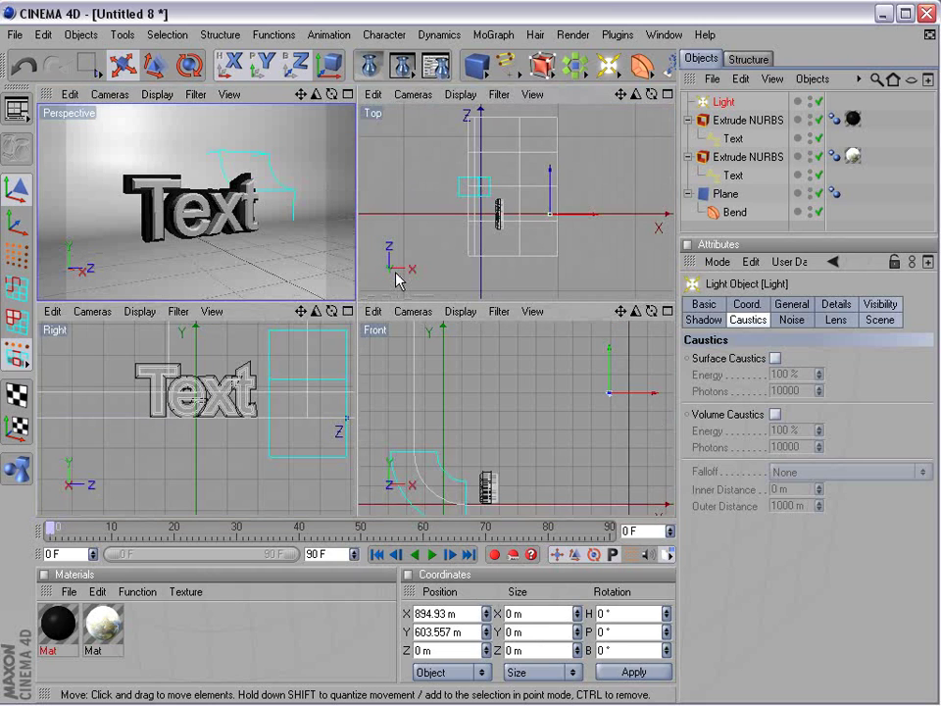